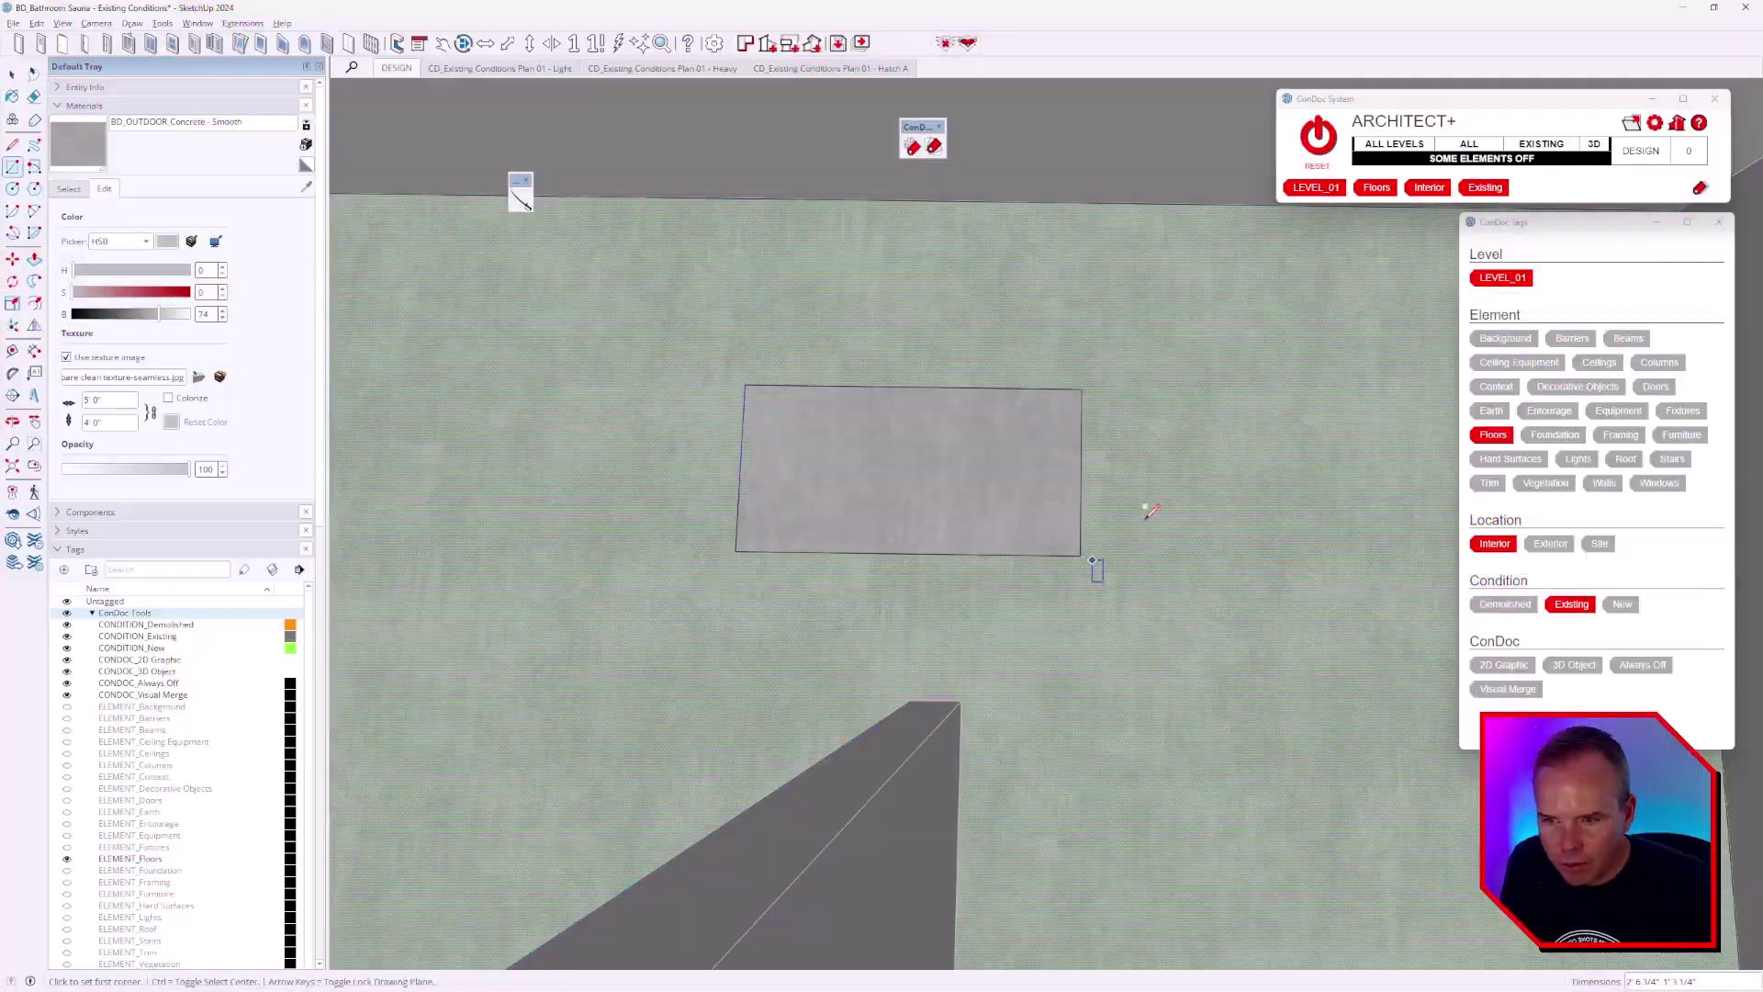
{"action": "type", "text": "12"}
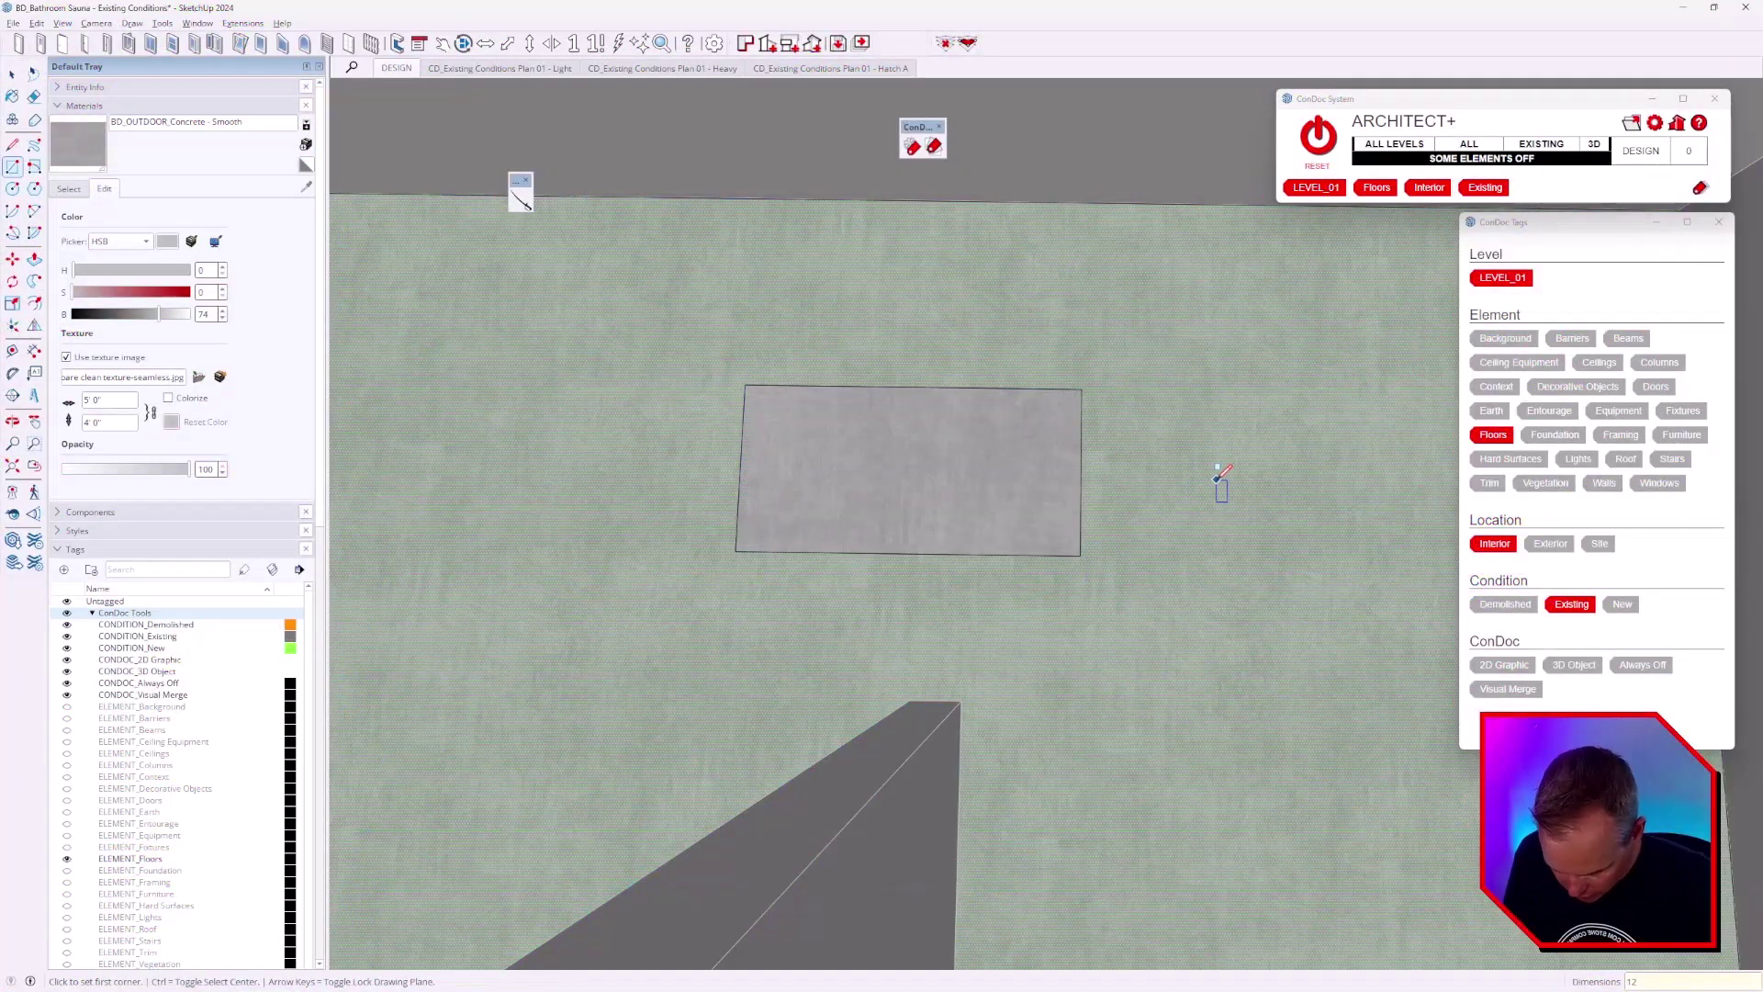
{"action": "type", "text": ",24"}
Create the 12 by 24 floor rectangle and make its concrete texture unique
{"action": "key", "text": "Return"}
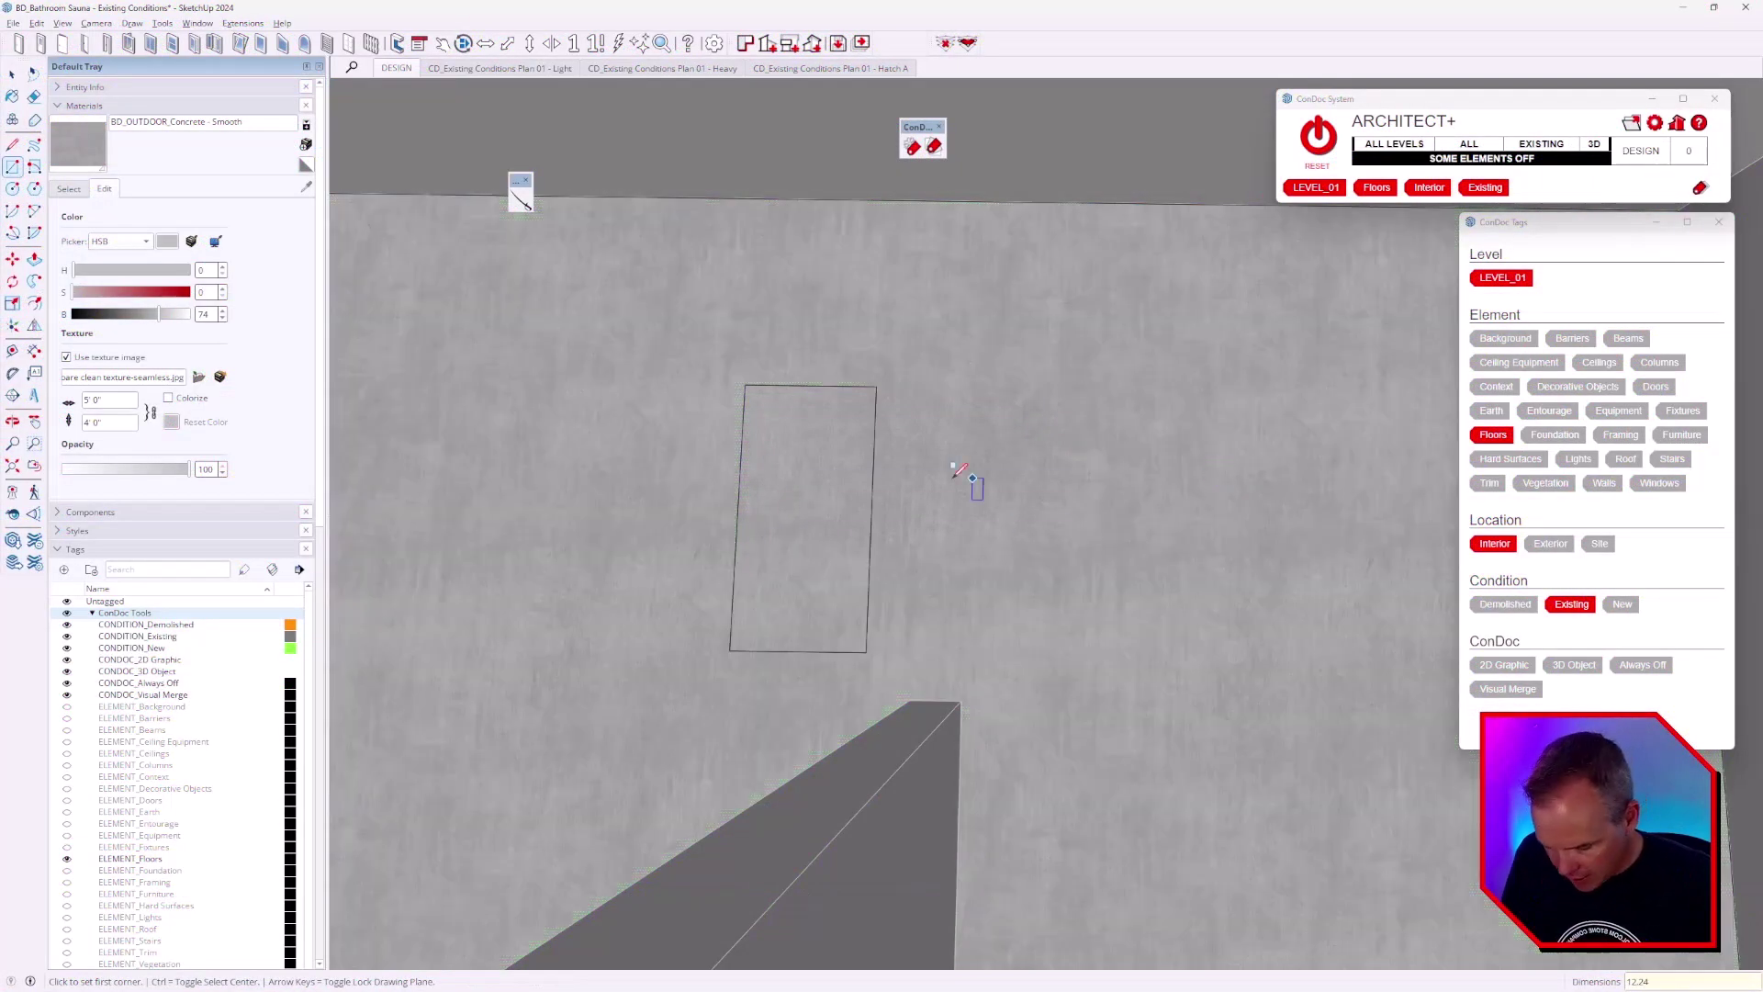
{"action": "key", "text": "space"}
{"action": "right_click", "coordinate": [799, 497]}
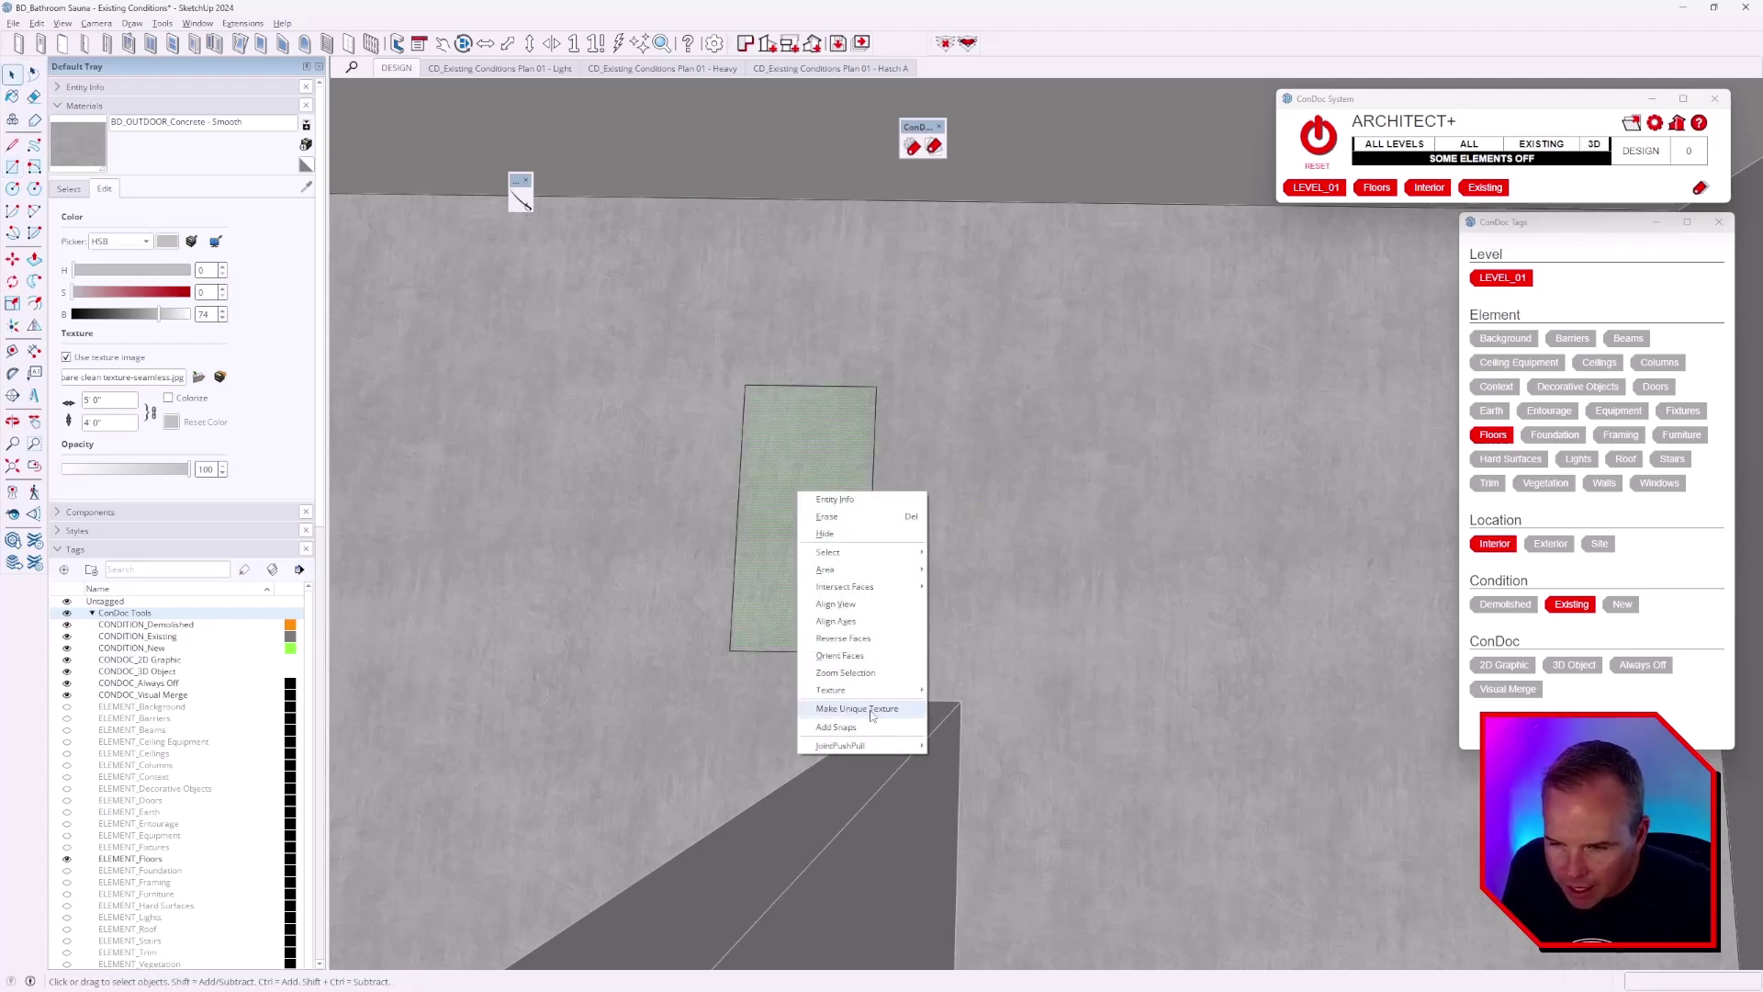
{"action": "left_click", "coordinate": [870, 710]}
{"action": "key", "text": "b"}
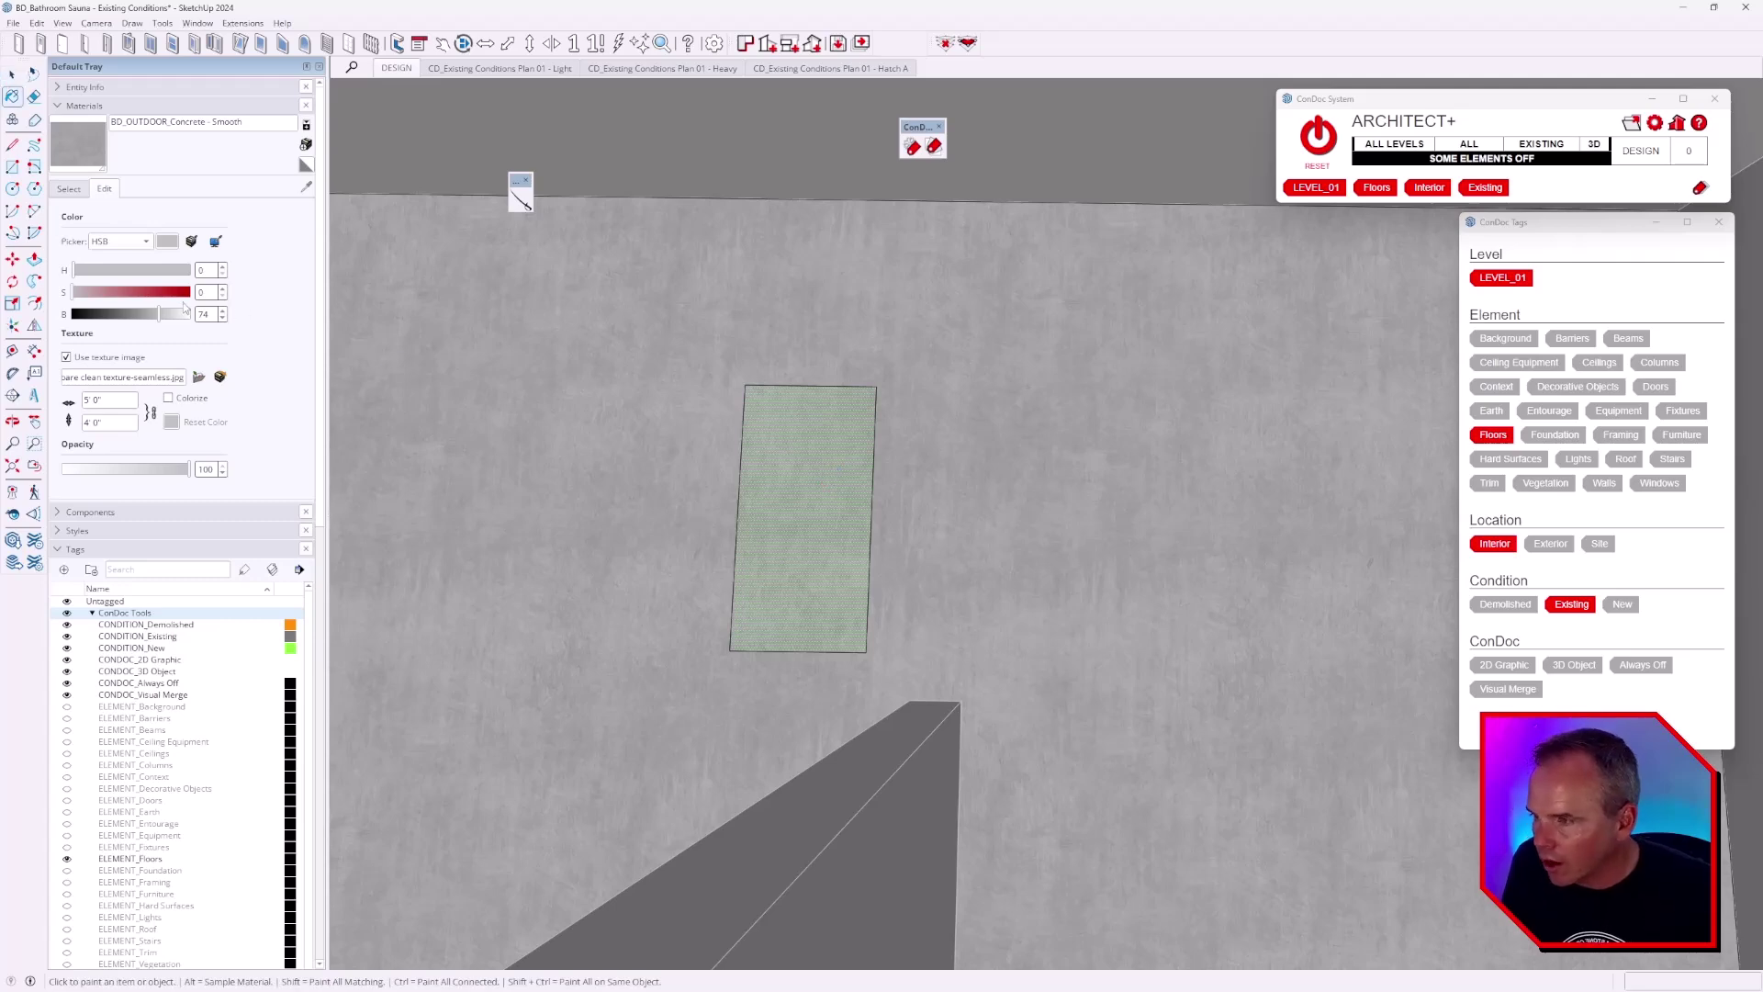
Darken the concrete material and zoom to fit the rectangle face
{"action": "left_click_drag", "start_coordinate": [142, 314], "coordinate": [117, 315]}
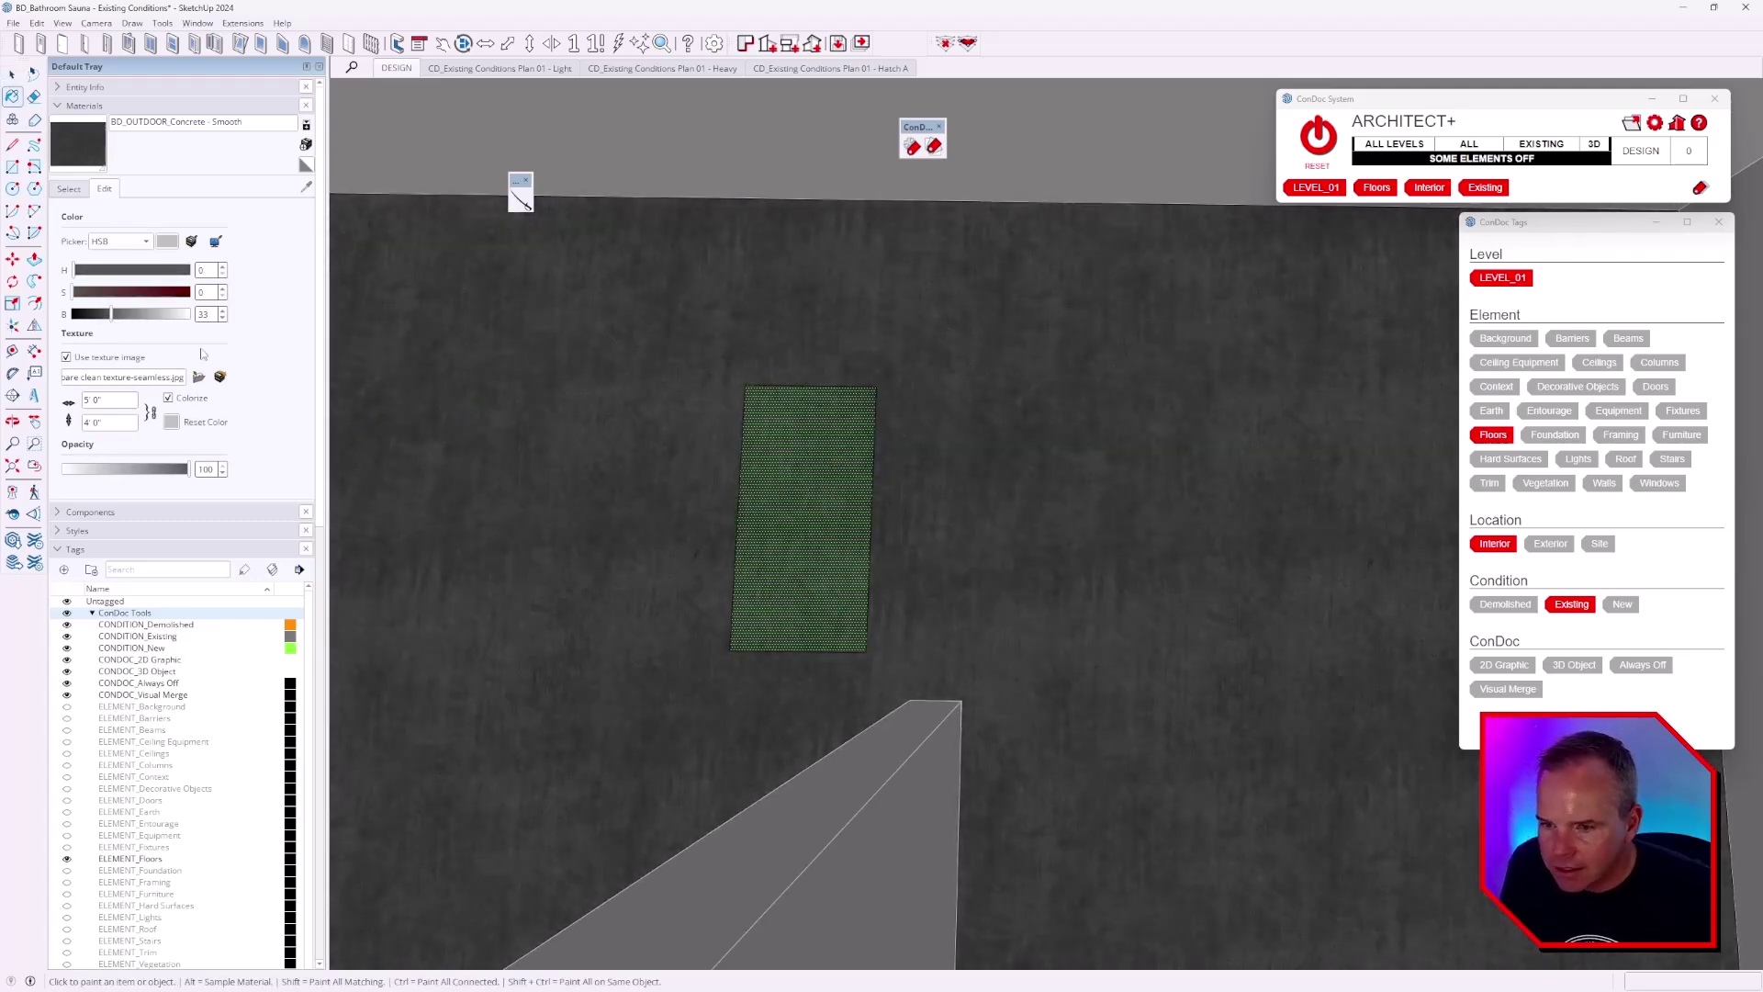
{"action": "right_click", "coordinate": [835, 469]}
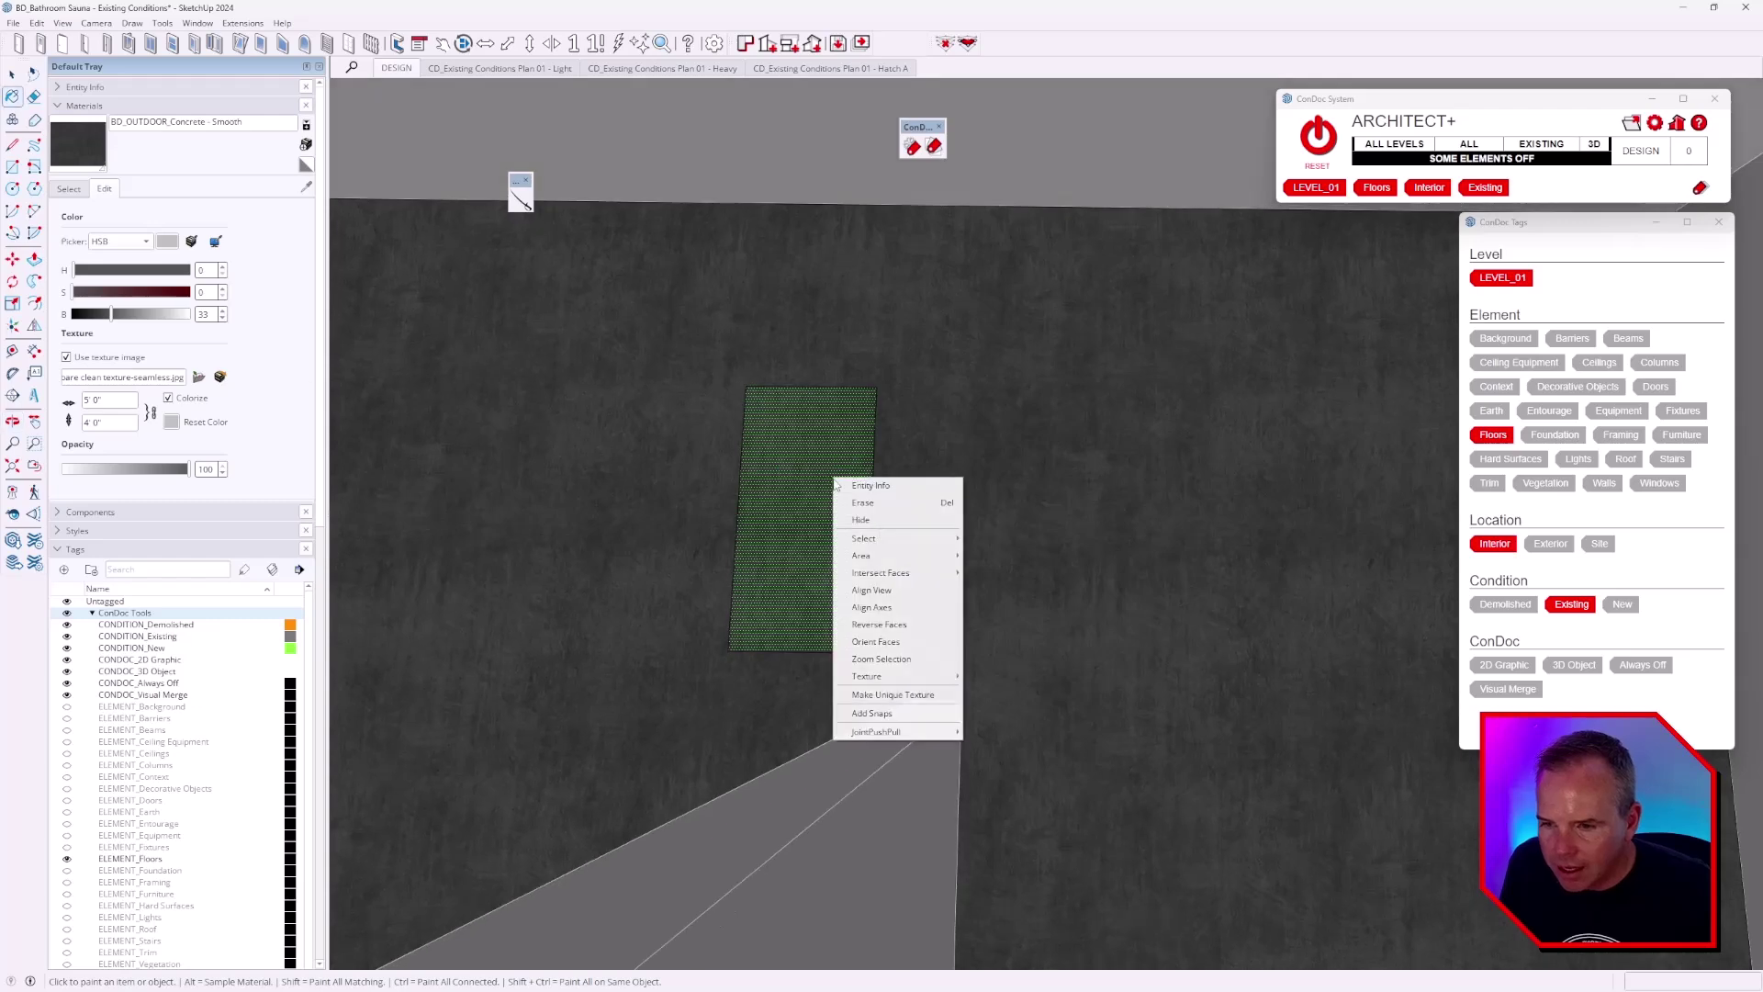
{"action": "left_click", "coordinate": [896, 660]}
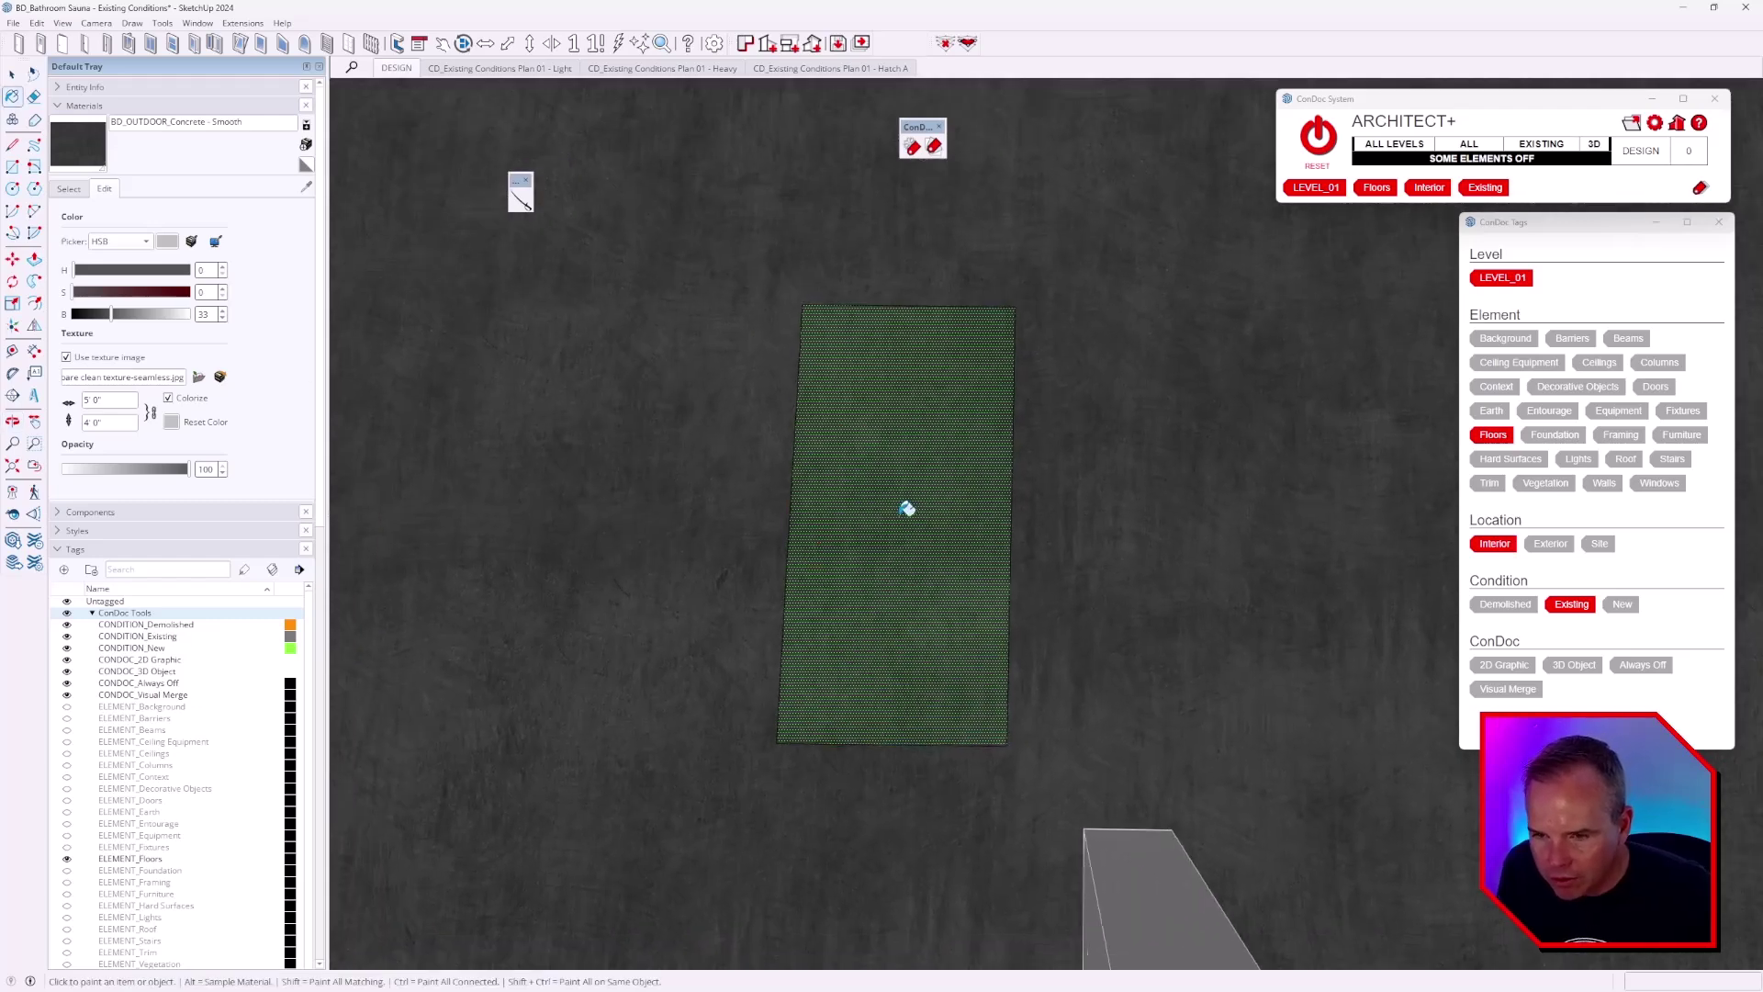
{"action": "scroll", "coordinate": [906, 509], "scroll_direction": "up", "scroll_amount": 1}
Try an inset offset, cancel it, and start a new material from the concrete
{"action": "key", "text": "f"}
{"action": "left_click", "coordinate": [754, 450]}
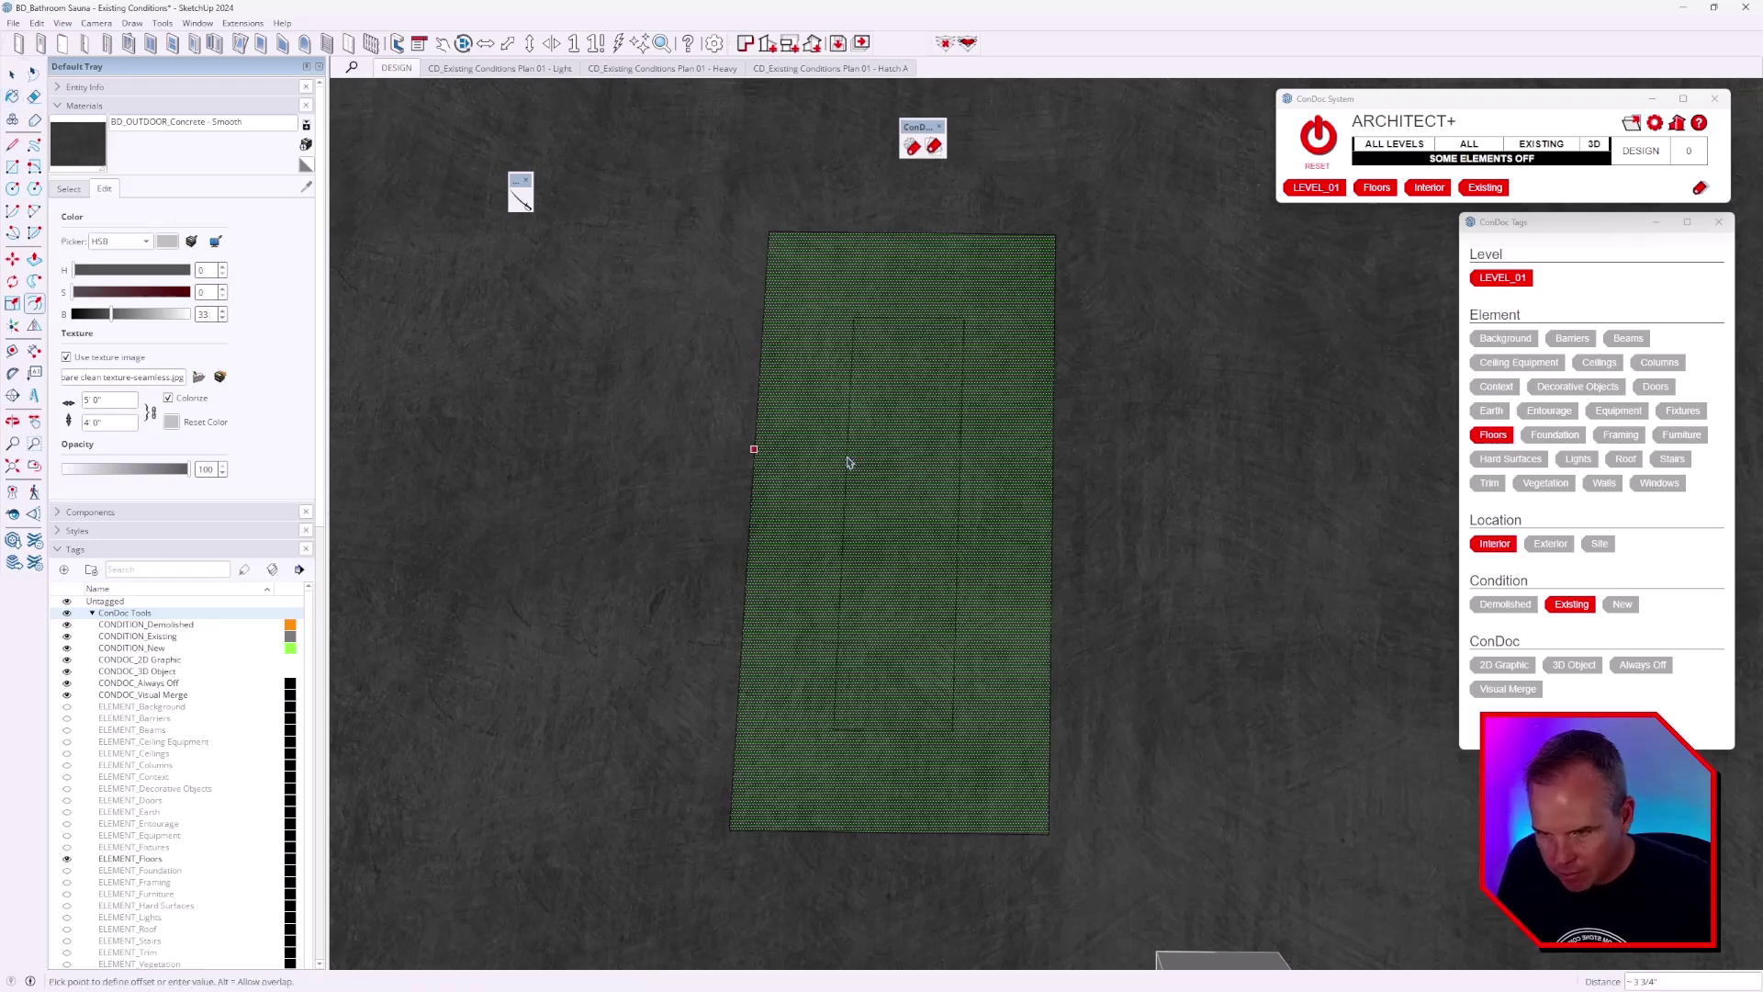
{"action": "key", "text": "Escape"}
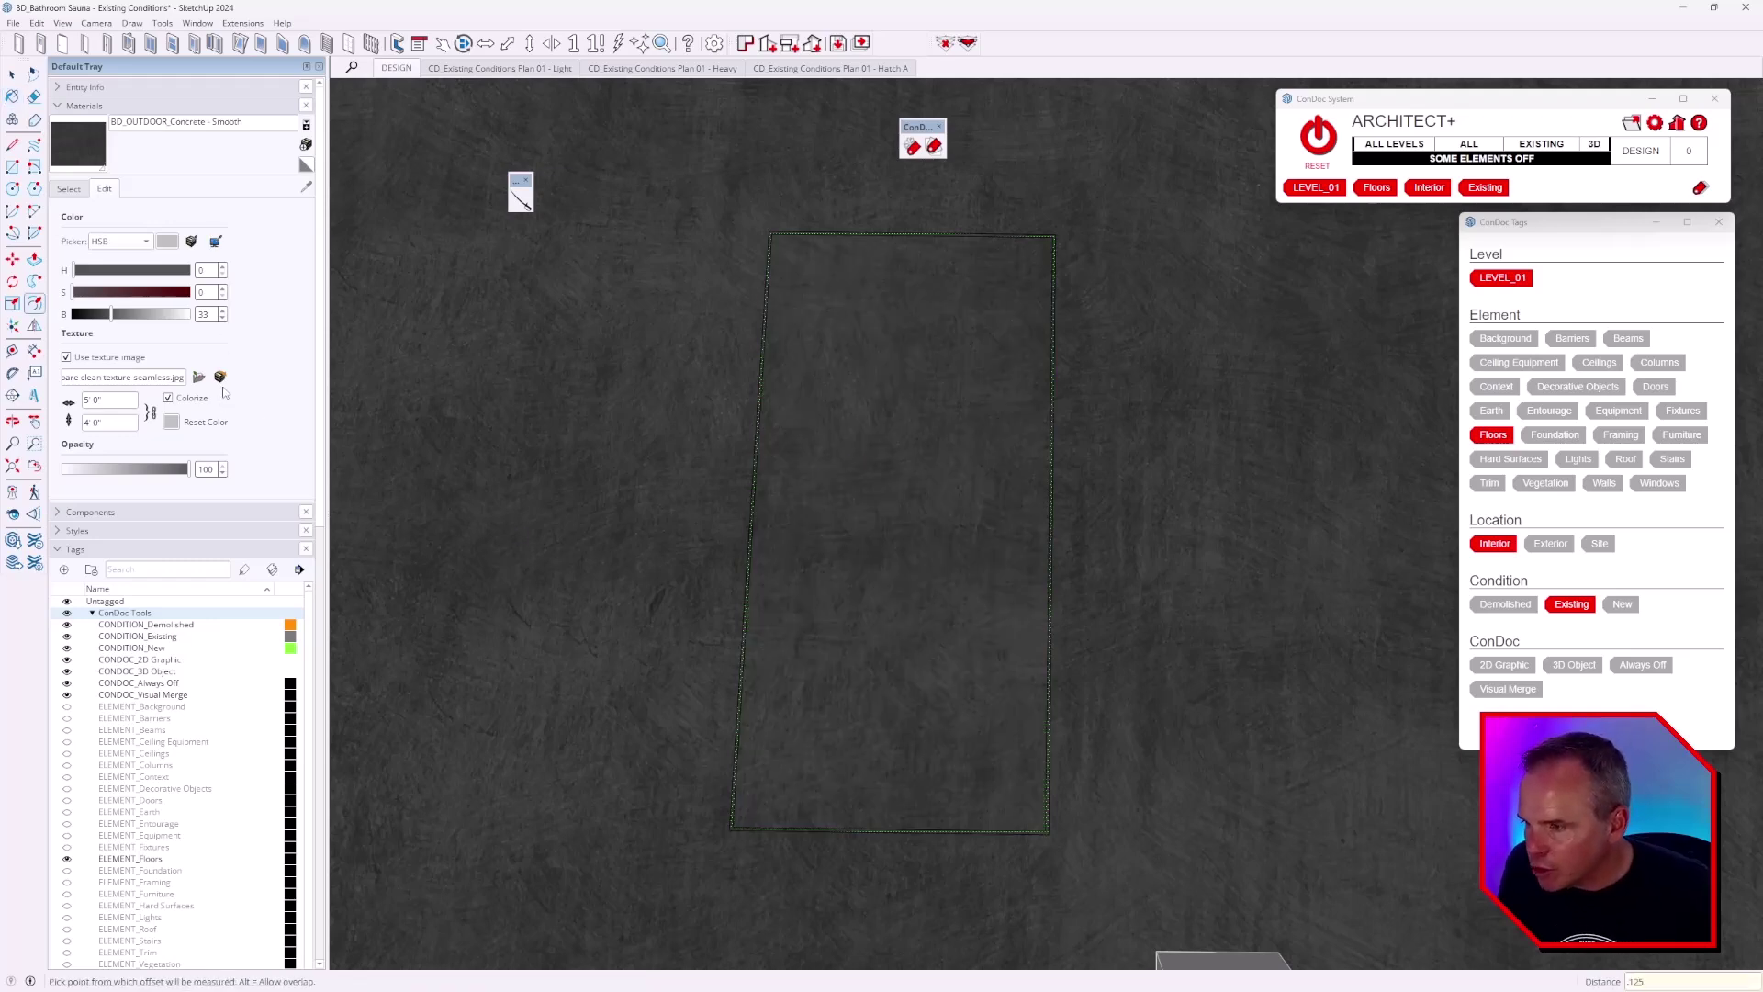
{"action": "left_click", "coordinate": [307, 167]}
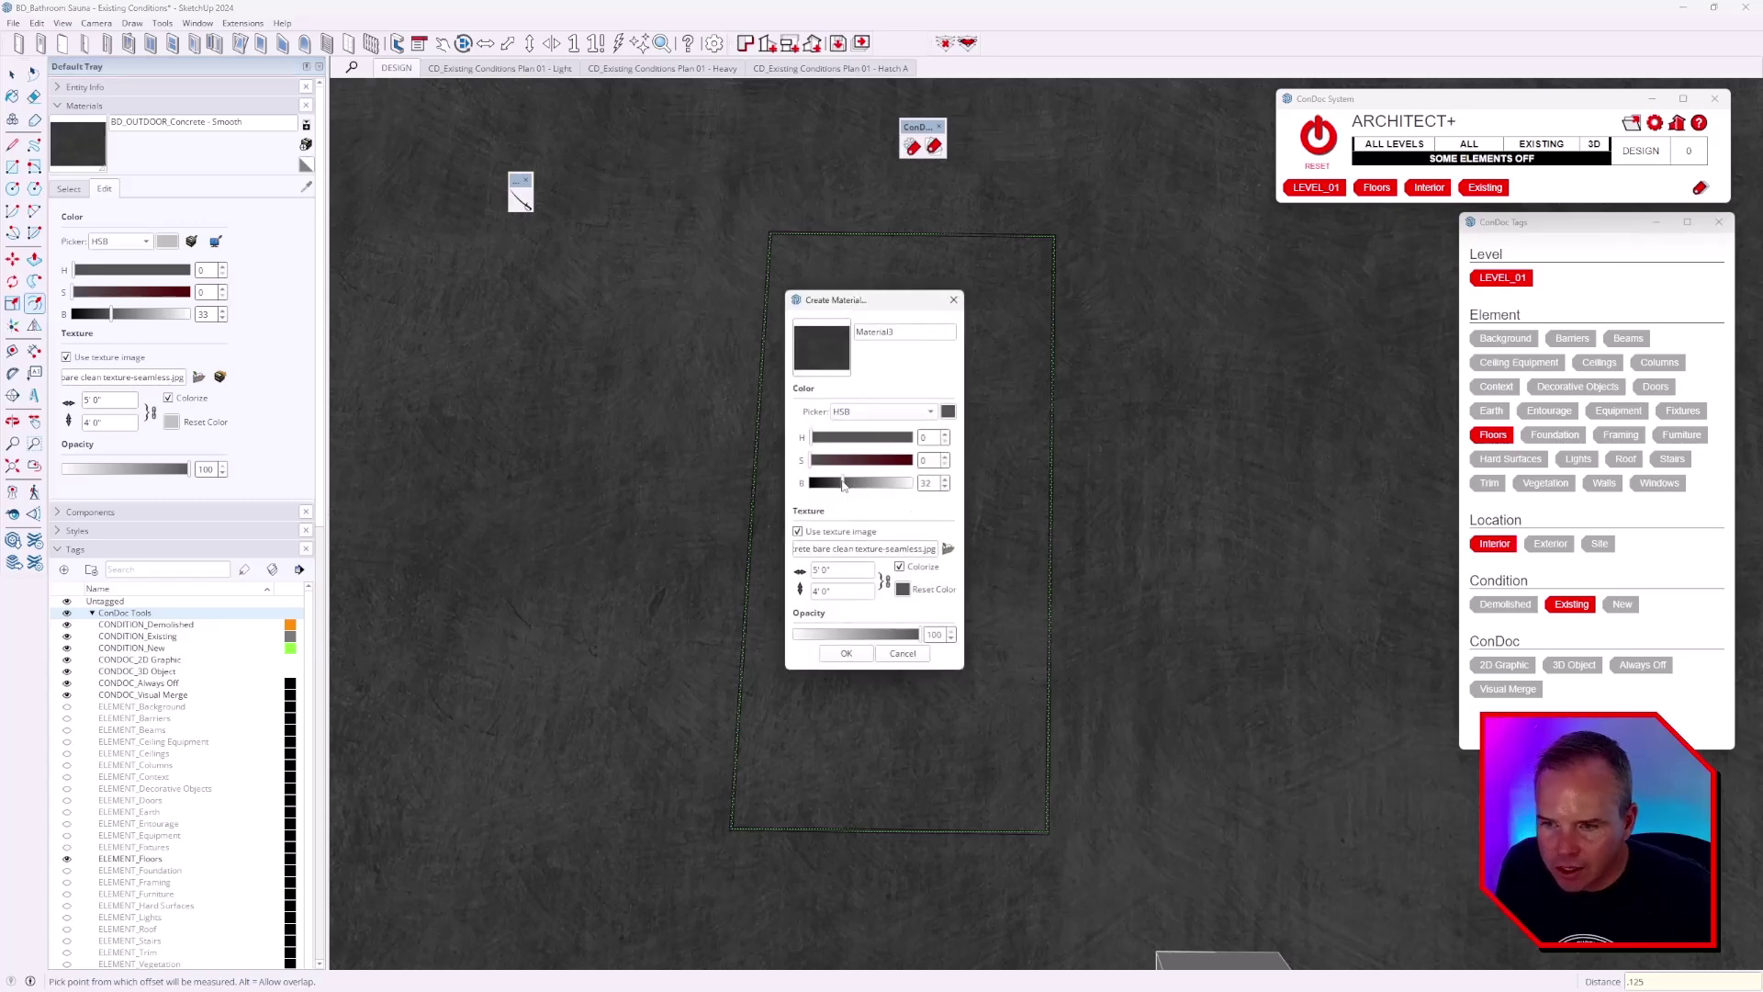
Create near-black Material3 at brightness about 10 and select the rectangle face
{"action": "left_click_drag", "start_coordinate": [844, 482], "coordinate": [814, 482]}
{"action": "left_click", "coordinate": [846, 658]}
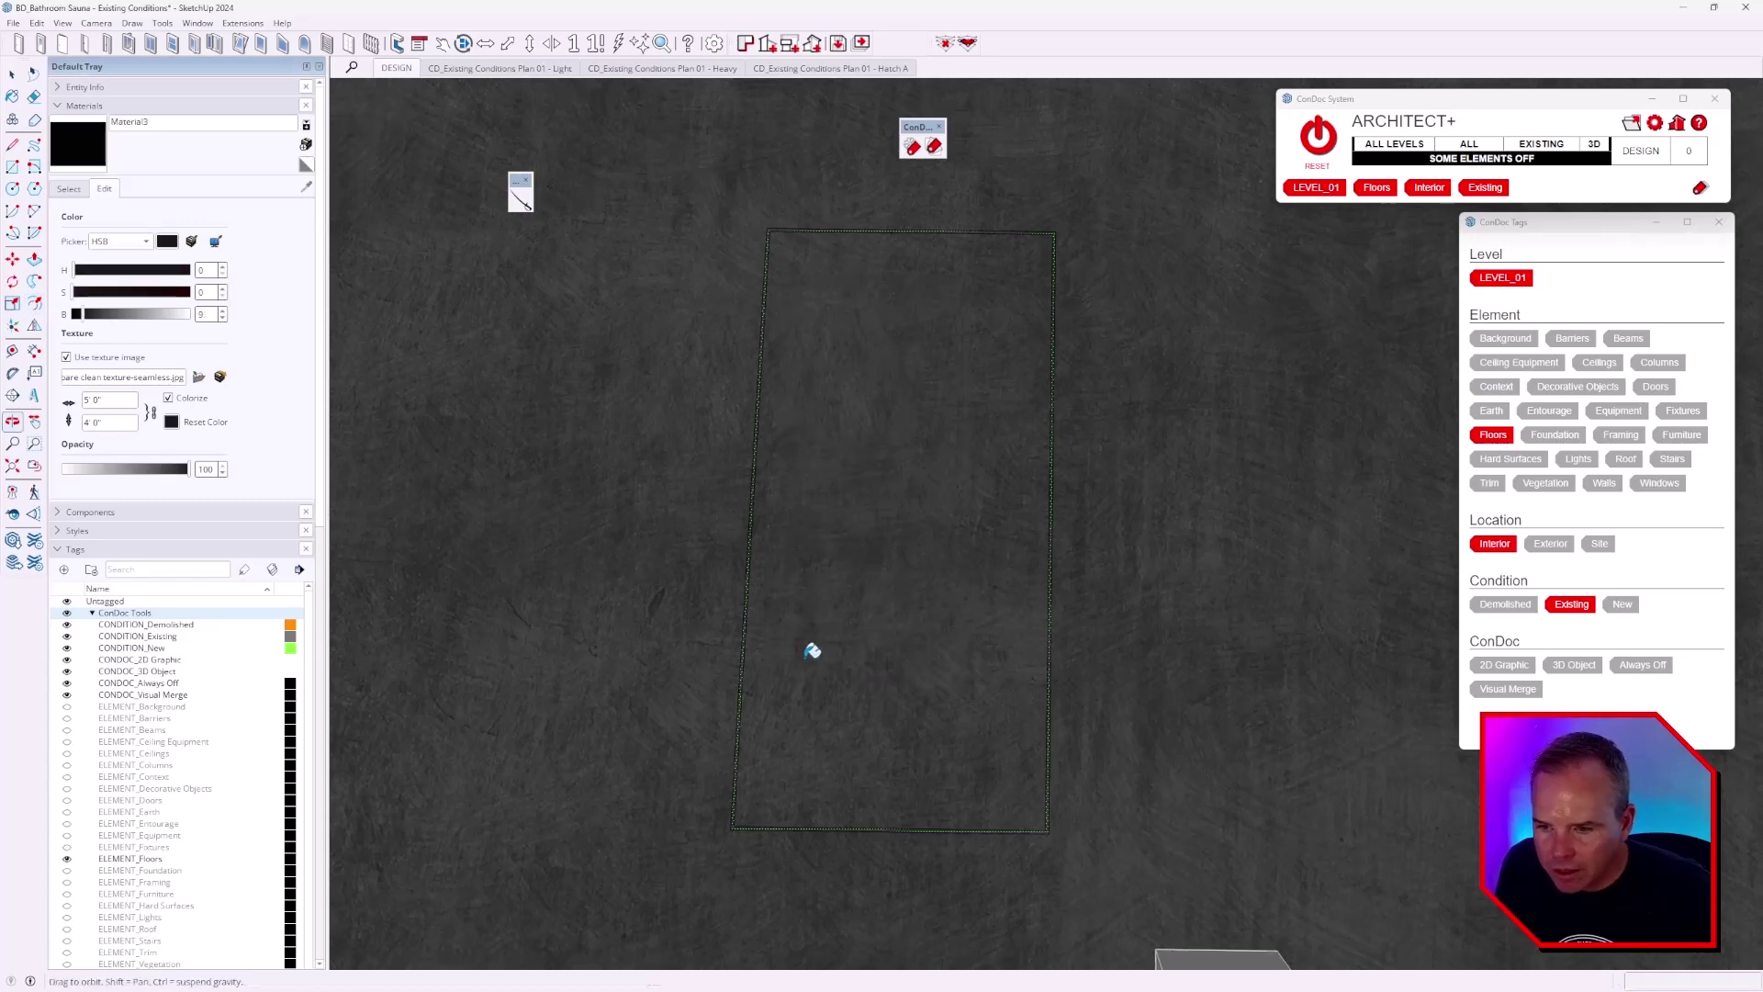
{"action": "scroll", "coordinate": [771, 628], "scroll_direction": "up", "scroll_amount": 2}
{"action": "scroll", "coordinate": [761, 554], "scroll_direction": "down", "scroll_amount": 3}
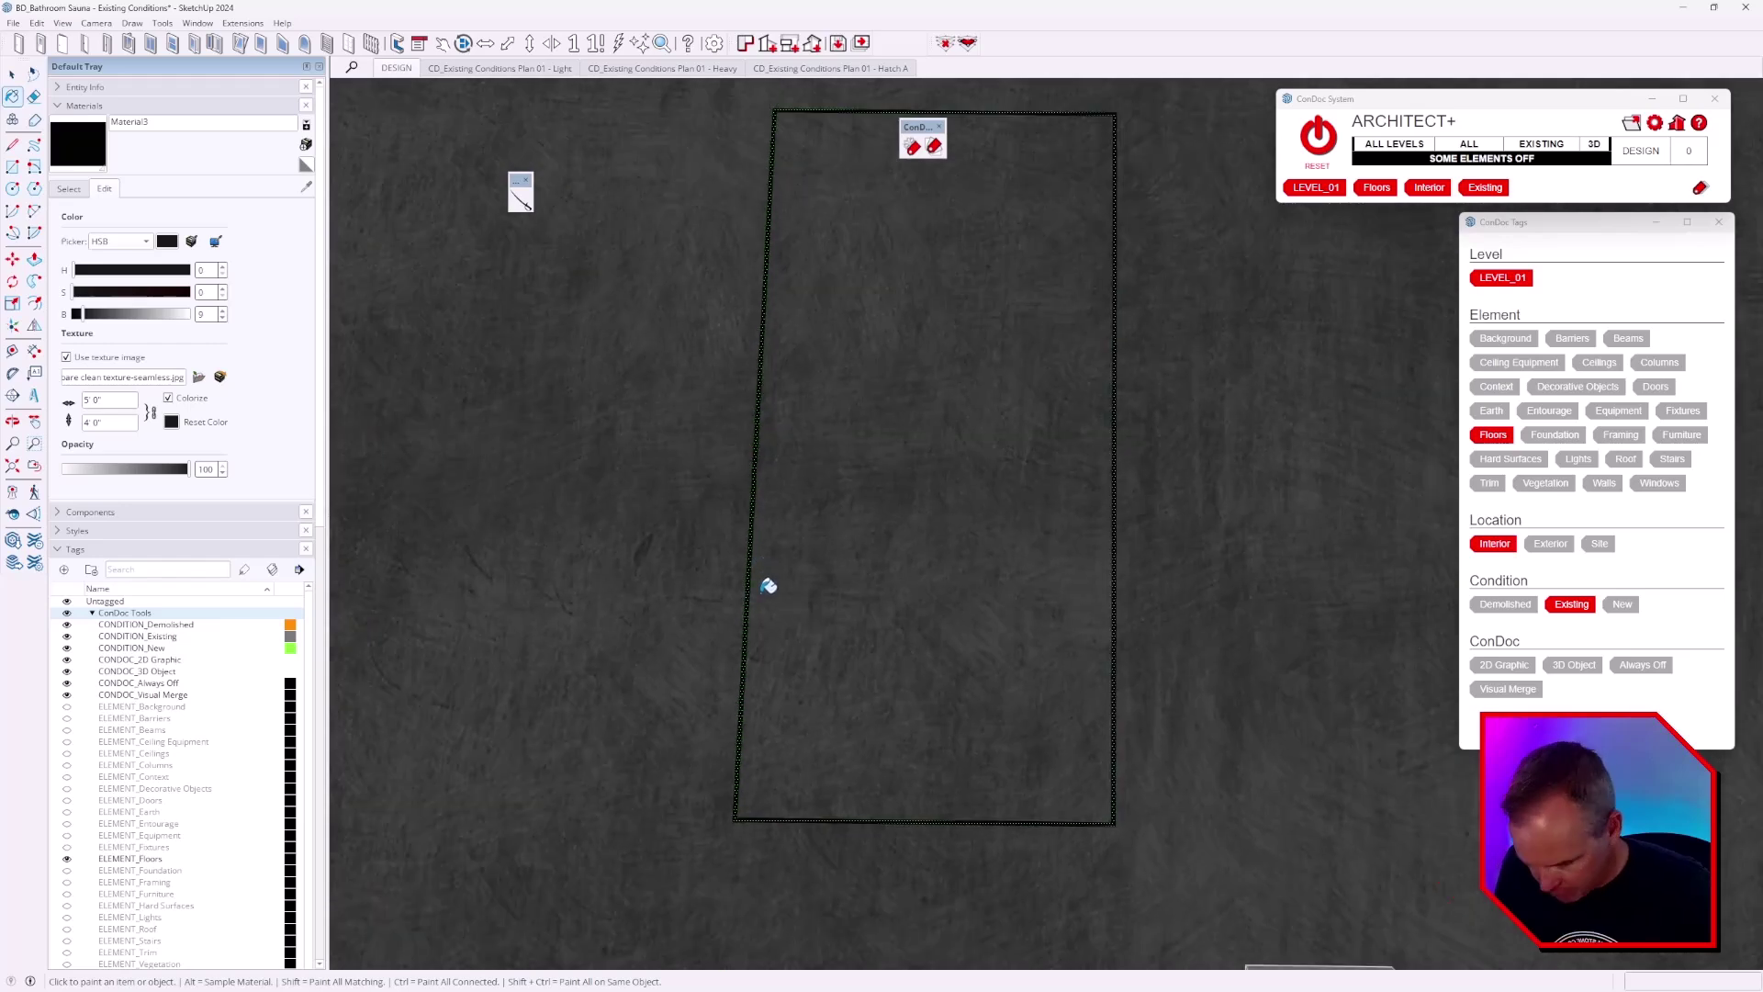
{"action": "scroll", "coordinate": [766, 583], "scroll_direction": "up", "scroll_amount": 3}
{"action": "key", "text": "space"}
{"action": "left_click", "coordinate": [752, 570]}
{"action": "right_click", "coordinate": [752, 565]}
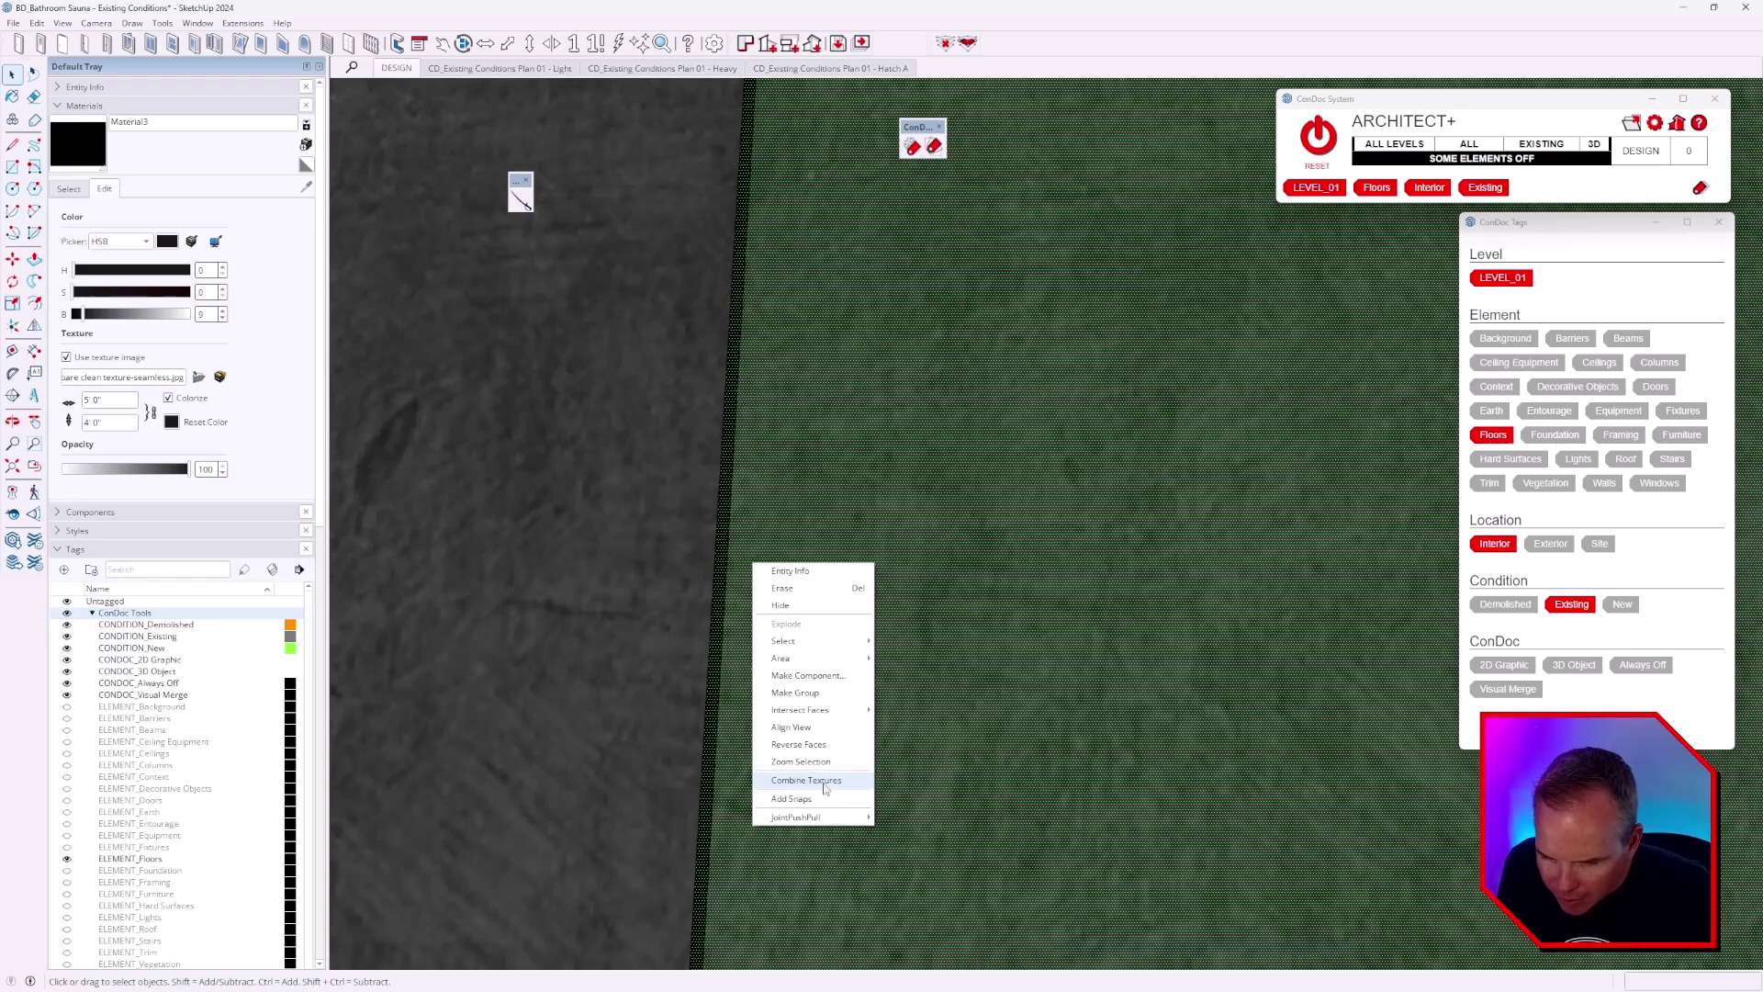
Combine the rectangle's textures into one image, erasing interior edges
{"action": "left_click", "coordinate": [824, 783]}
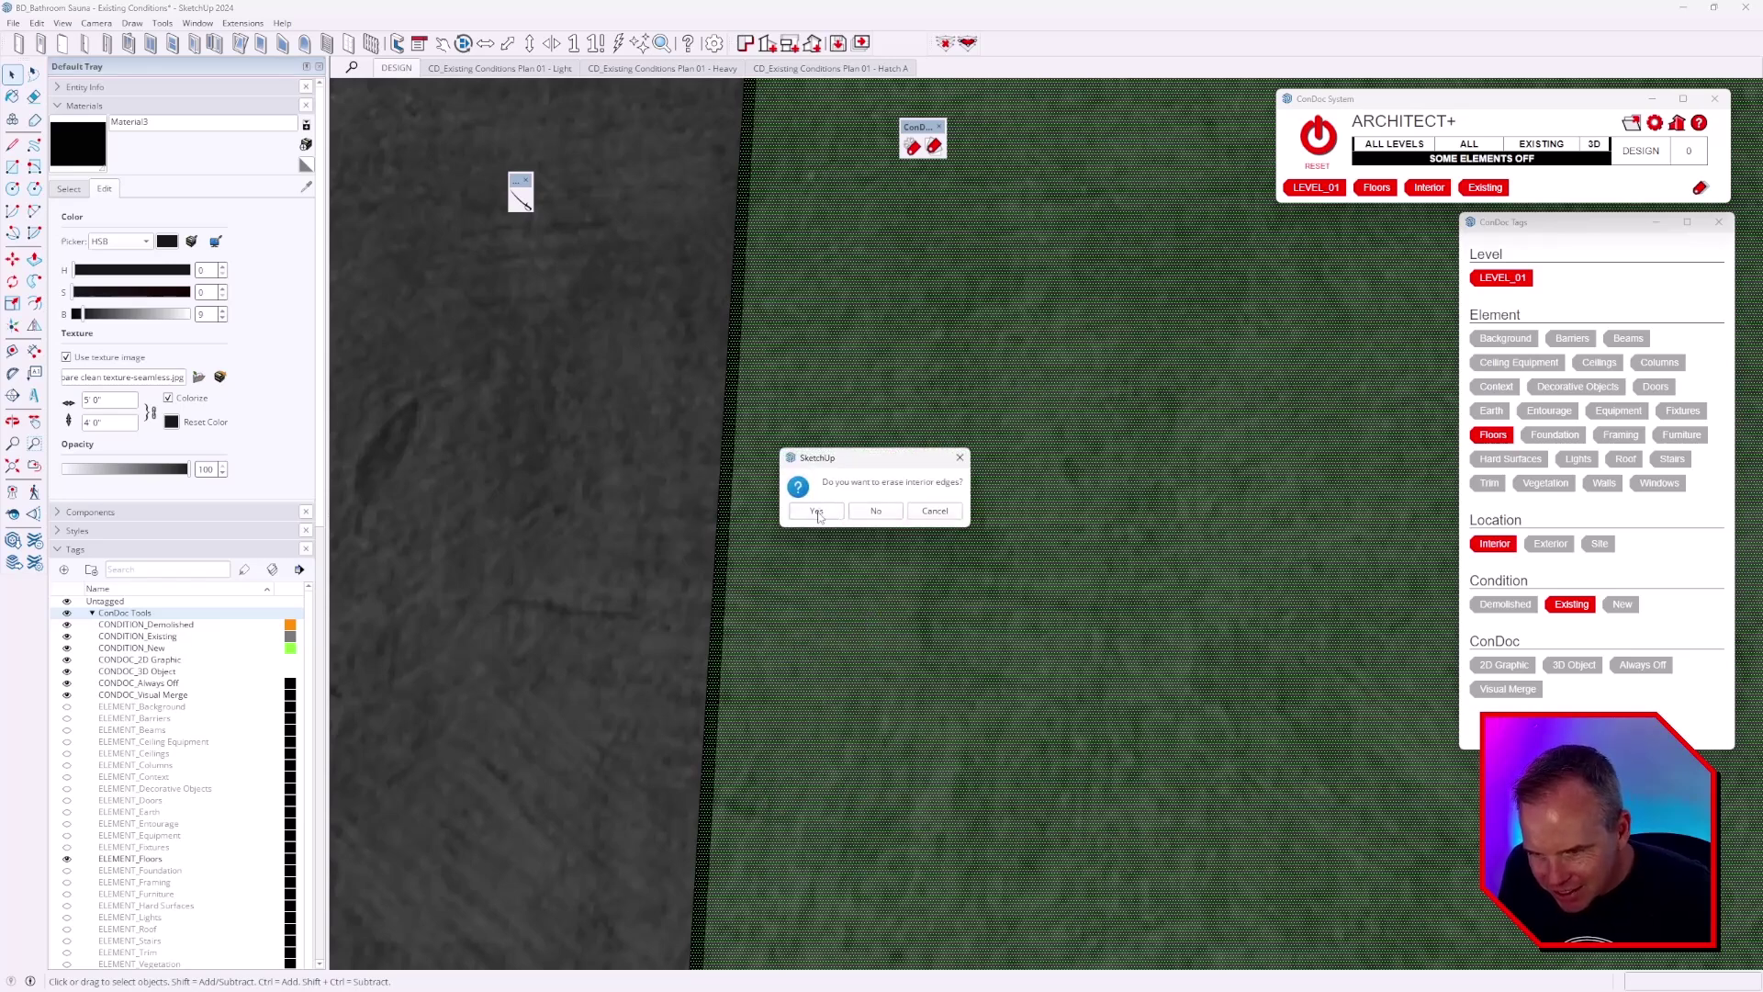
{"action": "left_click", "coordinate": [817, 512]}
{"action": "scroll", "coordinate": [788, 545], "scroll_direction": "down", "scroll_amount": 3}
{"action": "scroll", "coordinate": [767, 525], "scroll_direction": "down", "scroll_amount": 2}
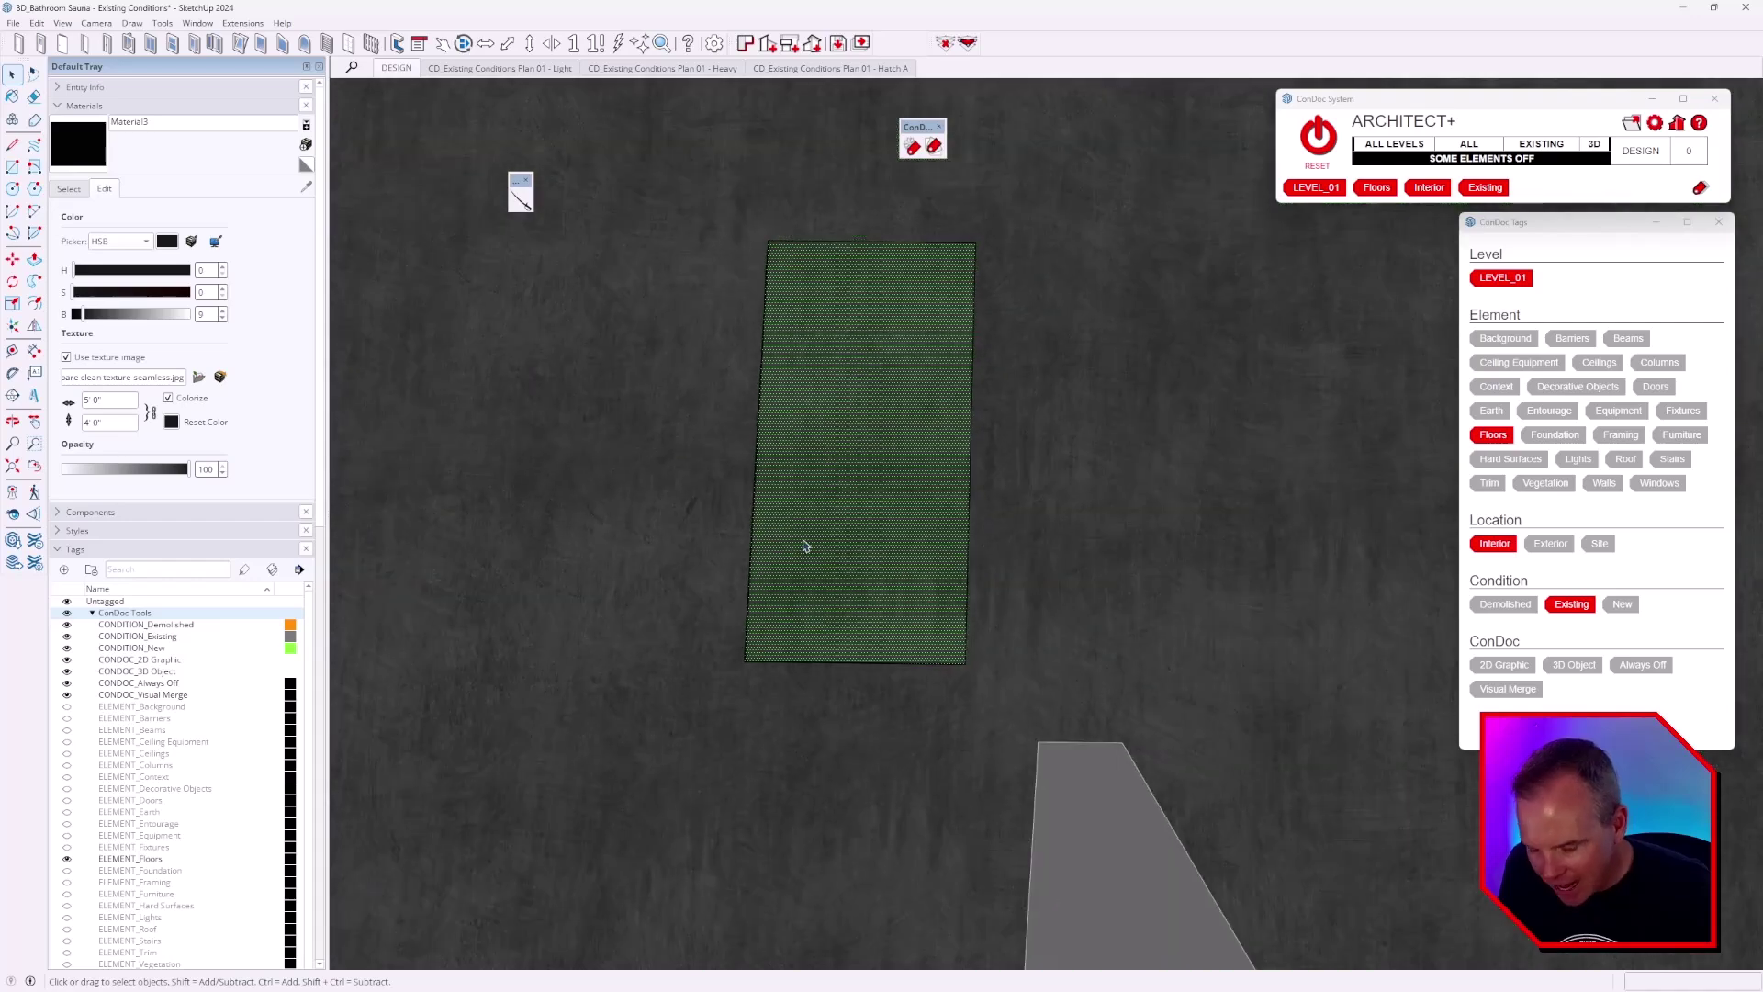
{"action": "key", "text": "b"}
{"action": "scroll", "coordinate": [952, 513], "scroll_direction": "down", "scroll_amount": 2}
Orbit to view the dark tiled floor and briefly check the bathroom tour video
{"action": "mouse_move", "coordinate": [960, 610]}
{"action": "middle_mouse_down"}
{"action": "mouse_move", "coordinate": [1055, 618]}
{"action": "mouse_move", "coordinate": [1228, 582]}
{"action": "mouse_move", "coordinate": [968, 671]}
{"action": "mouse_move", "coordinate": [914, 736]}
{"action": "mouse_move", "coordinate": [956, 657]}
{"action": "mouse_move", "coordinate": [972, 533]}
{"action": "mouse_move", "coordinate": [1027, 543]}
{"action": "middle_mouse_up"}
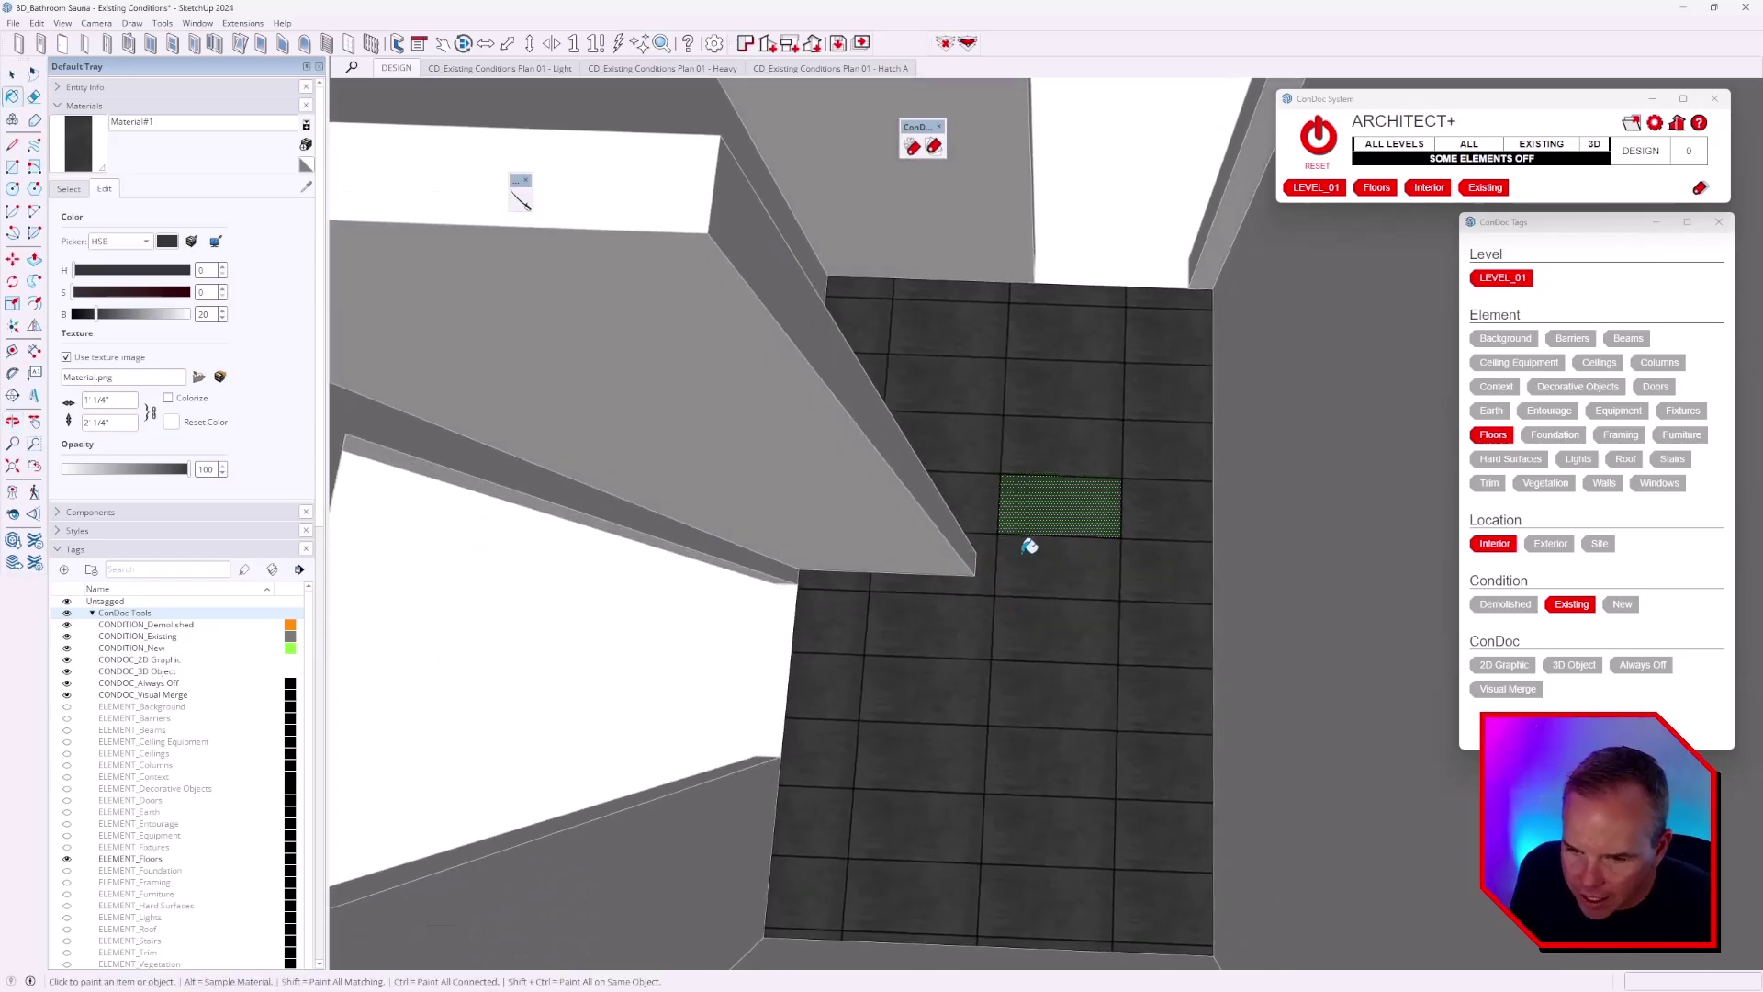
{"action": "key", "text": "alt+Tab"}
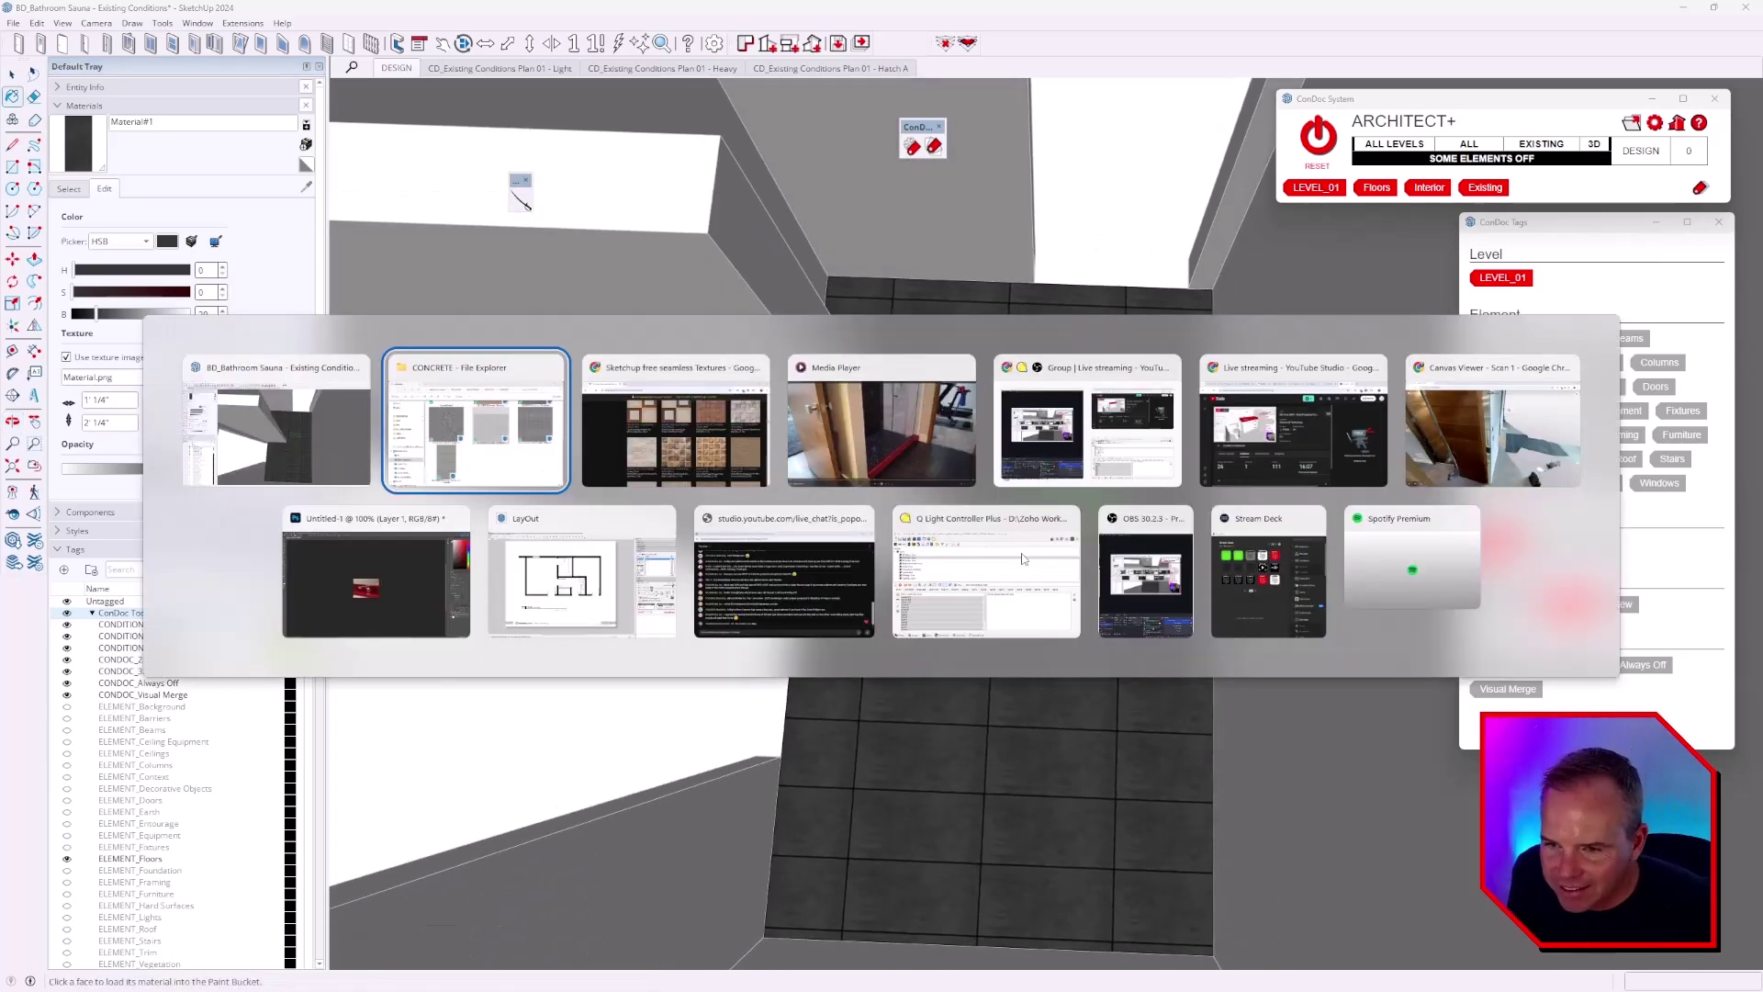
{"action": "key", "text": "Tab"}
{"action": "key", "text": "Tab"}
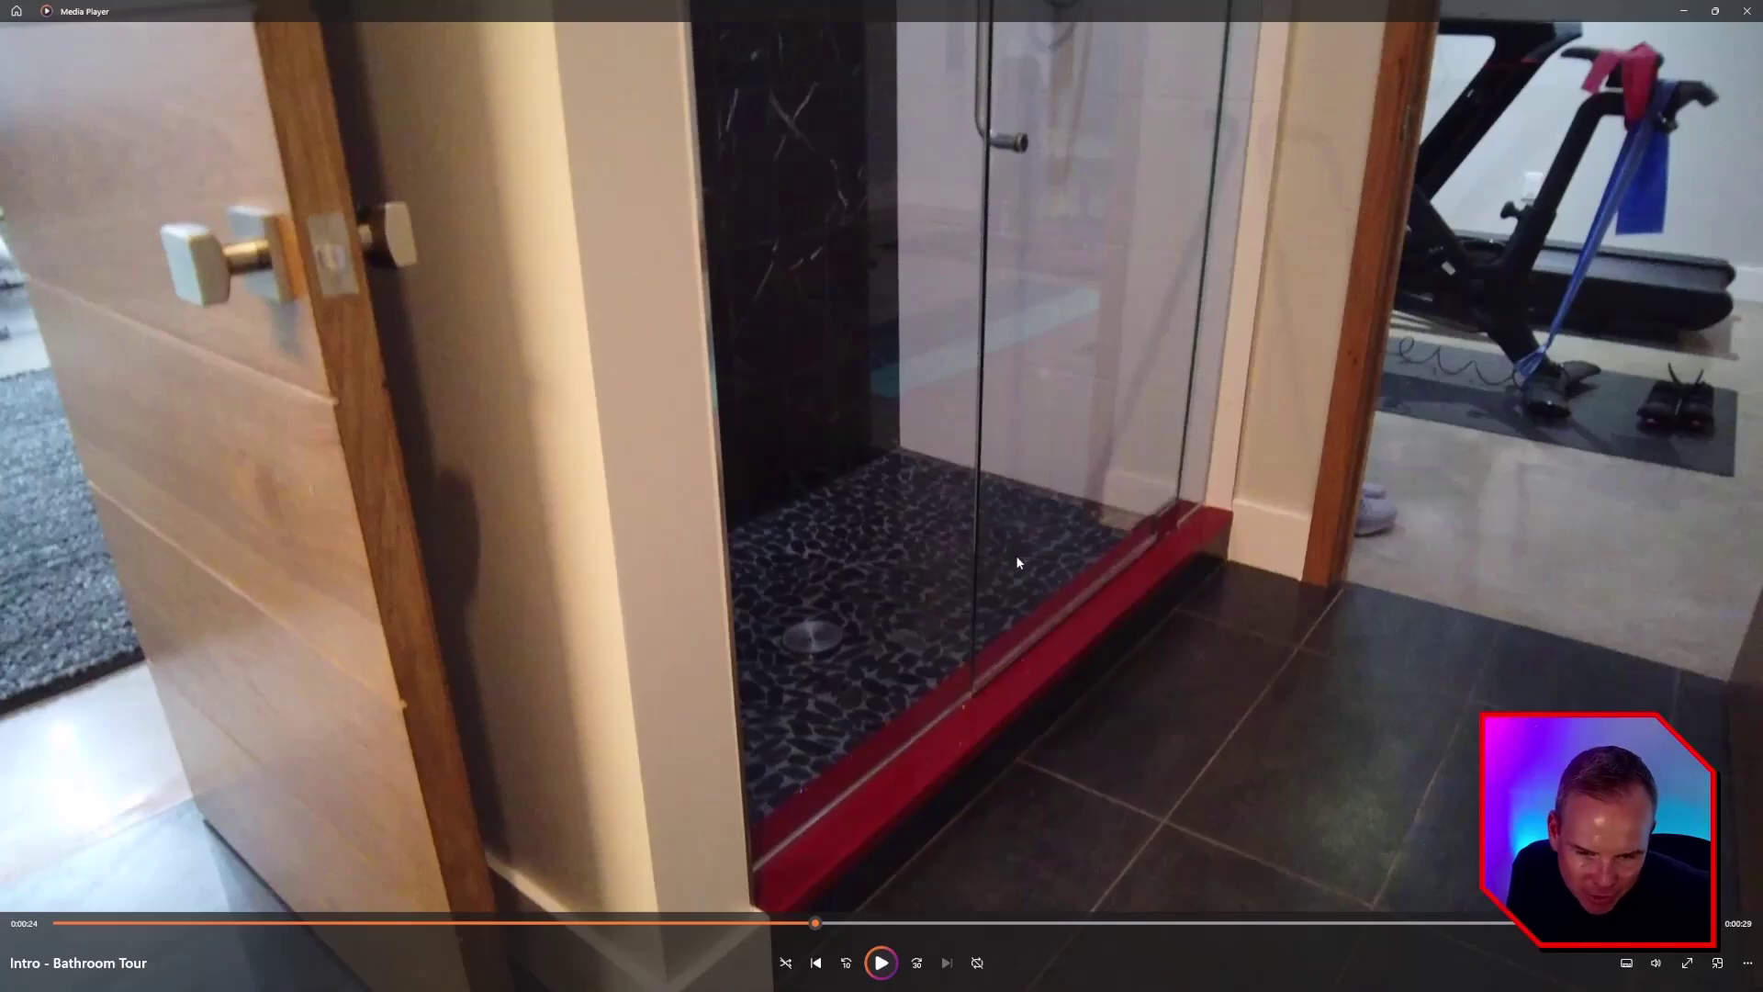
{"action": "key", "text": "alt+Tab"}
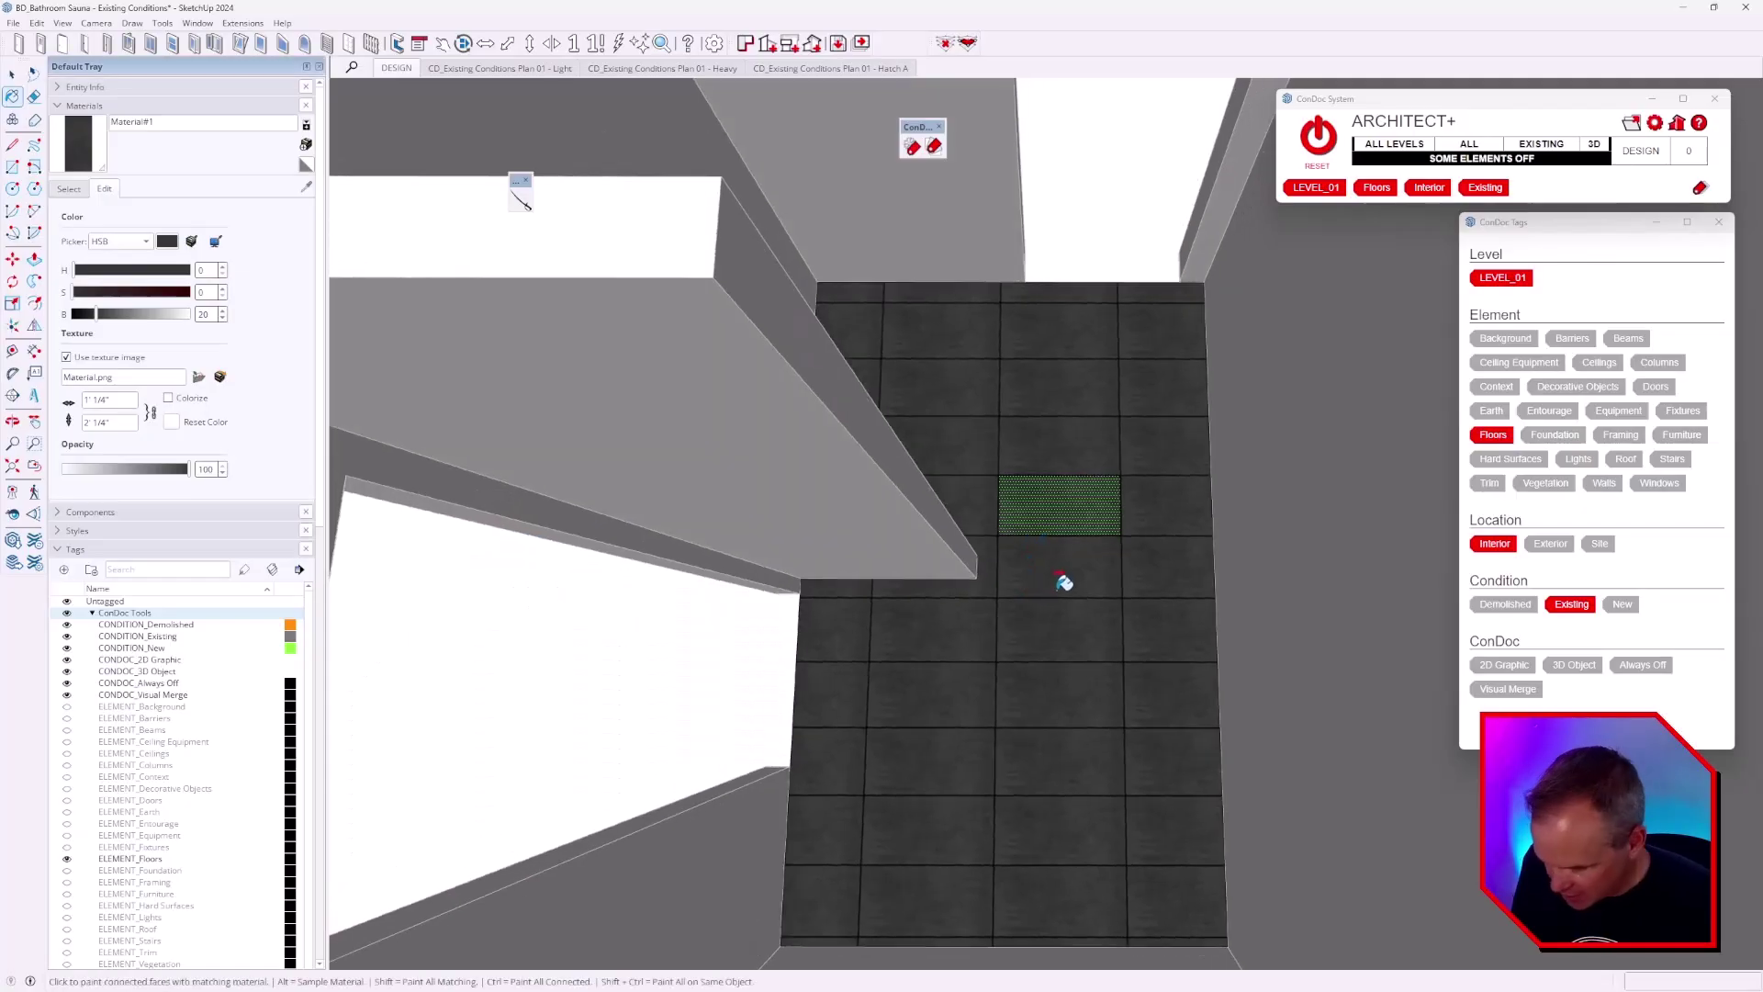
Repaint the floor dark grey and lighten Material3's grout to brightness 50
{"action": "left_click", "coordinate": [1059, 584]}
{"action": "scroll", "coordinate": [1062, 583], "scroll_direction": "up", "scroll_amount": 3}
{"action": "scroll", "coordinate": [964, 520], "scroll_direction": "up", "scroll_amount": 3}
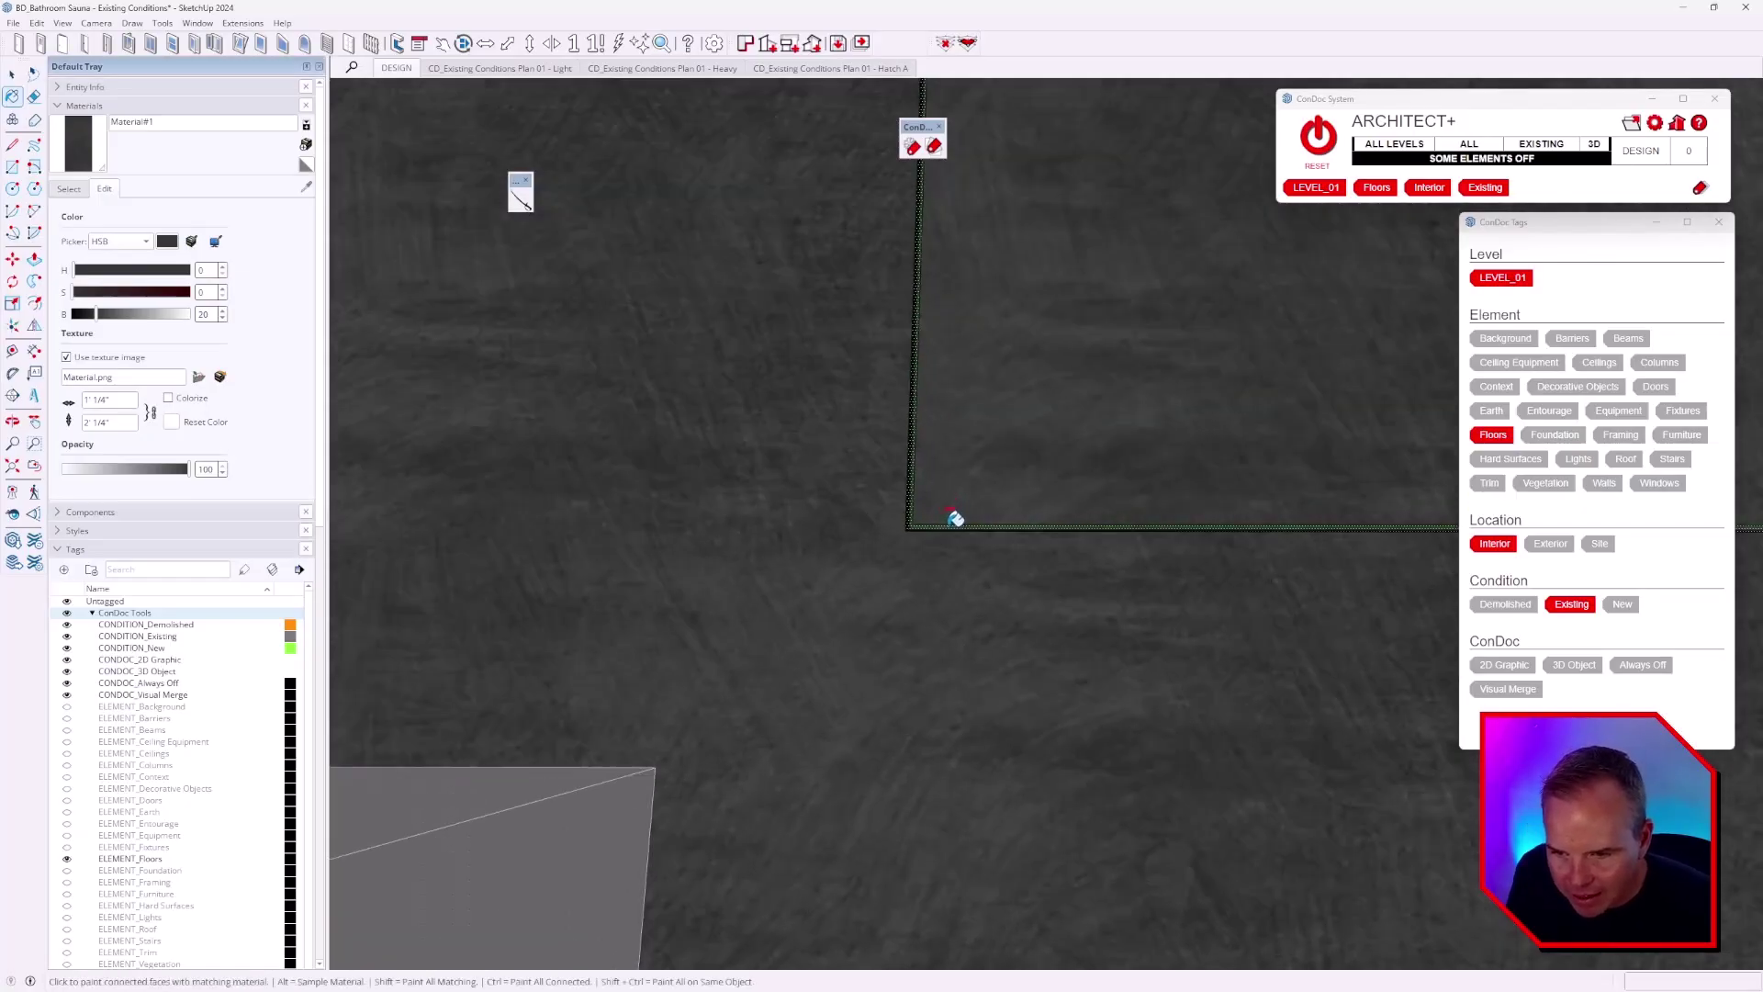
{"action": "scroll", "coordinate": [951, 511], "scroll_direction": "up", "scroll_amount": 2}
{"action": "scroll", "coordinate": [917, 473], "scroll_direction": "up", "scroll_amount": 1}
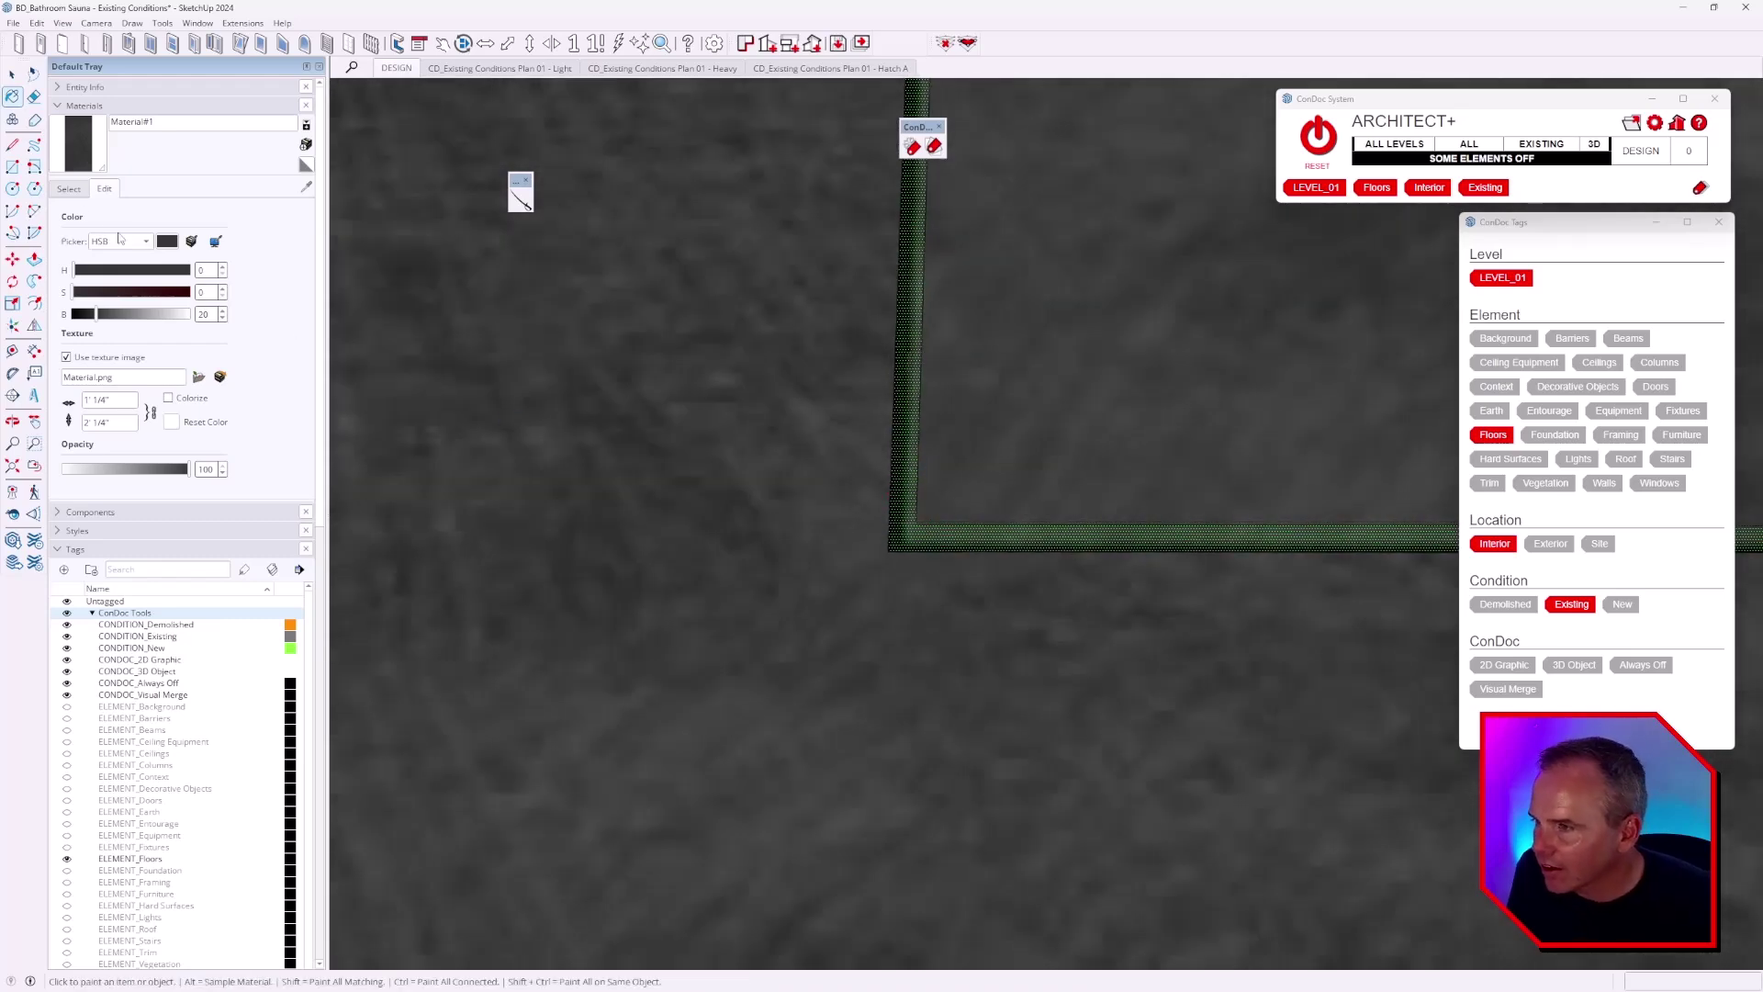
{"action": "left_click_drag", "start_coordinate": [109, 314], "coordinate": [131, 315]}
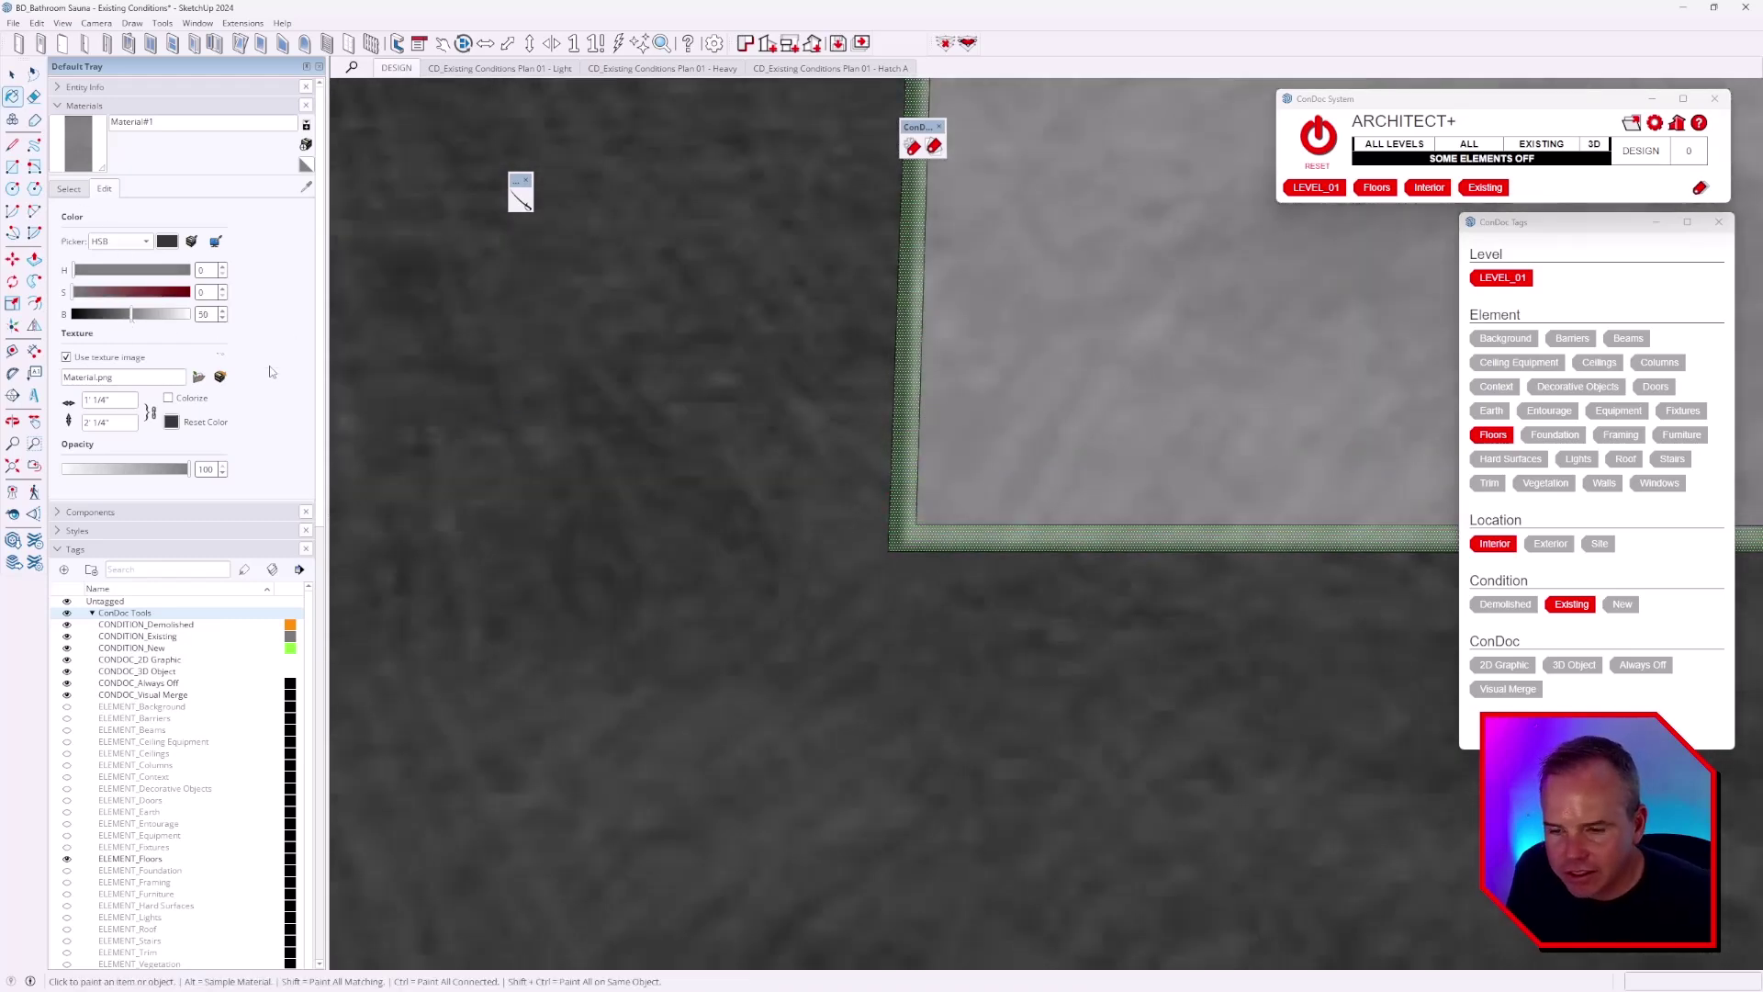
{"action": "key", "text": "ctrl+z"}
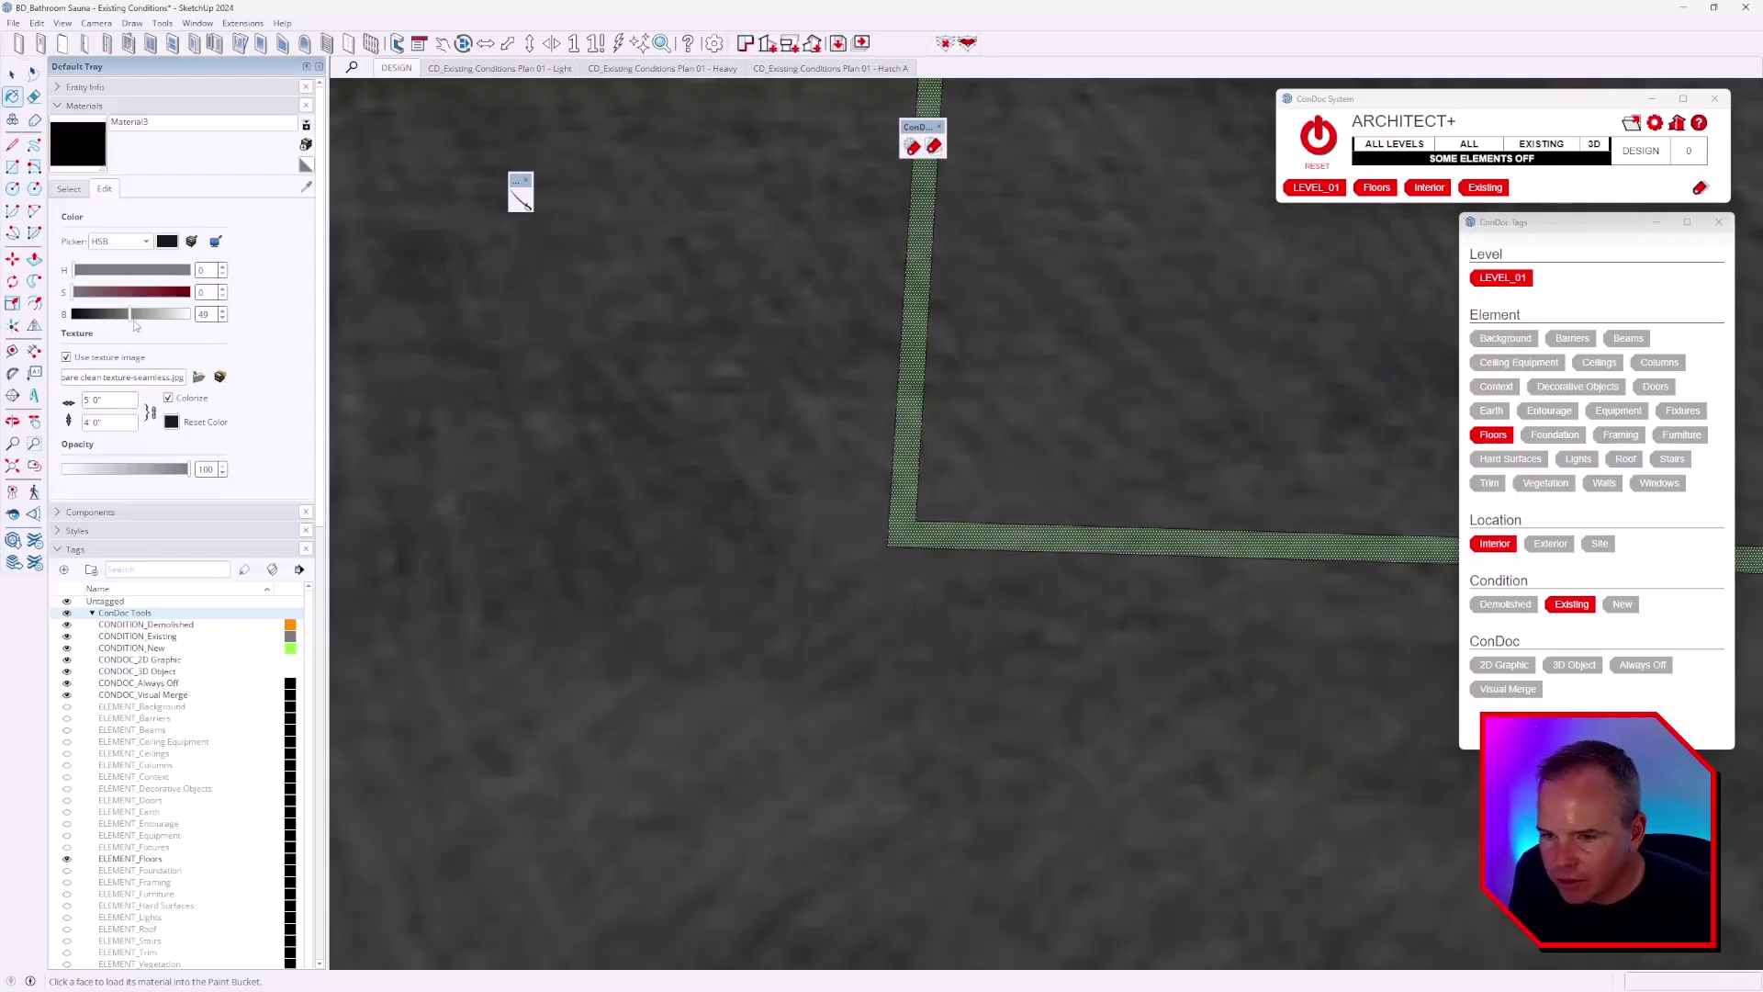
{"action": "left_click_drag", "start_coordinate": [101, 315], "coordinate": [133, 315]}
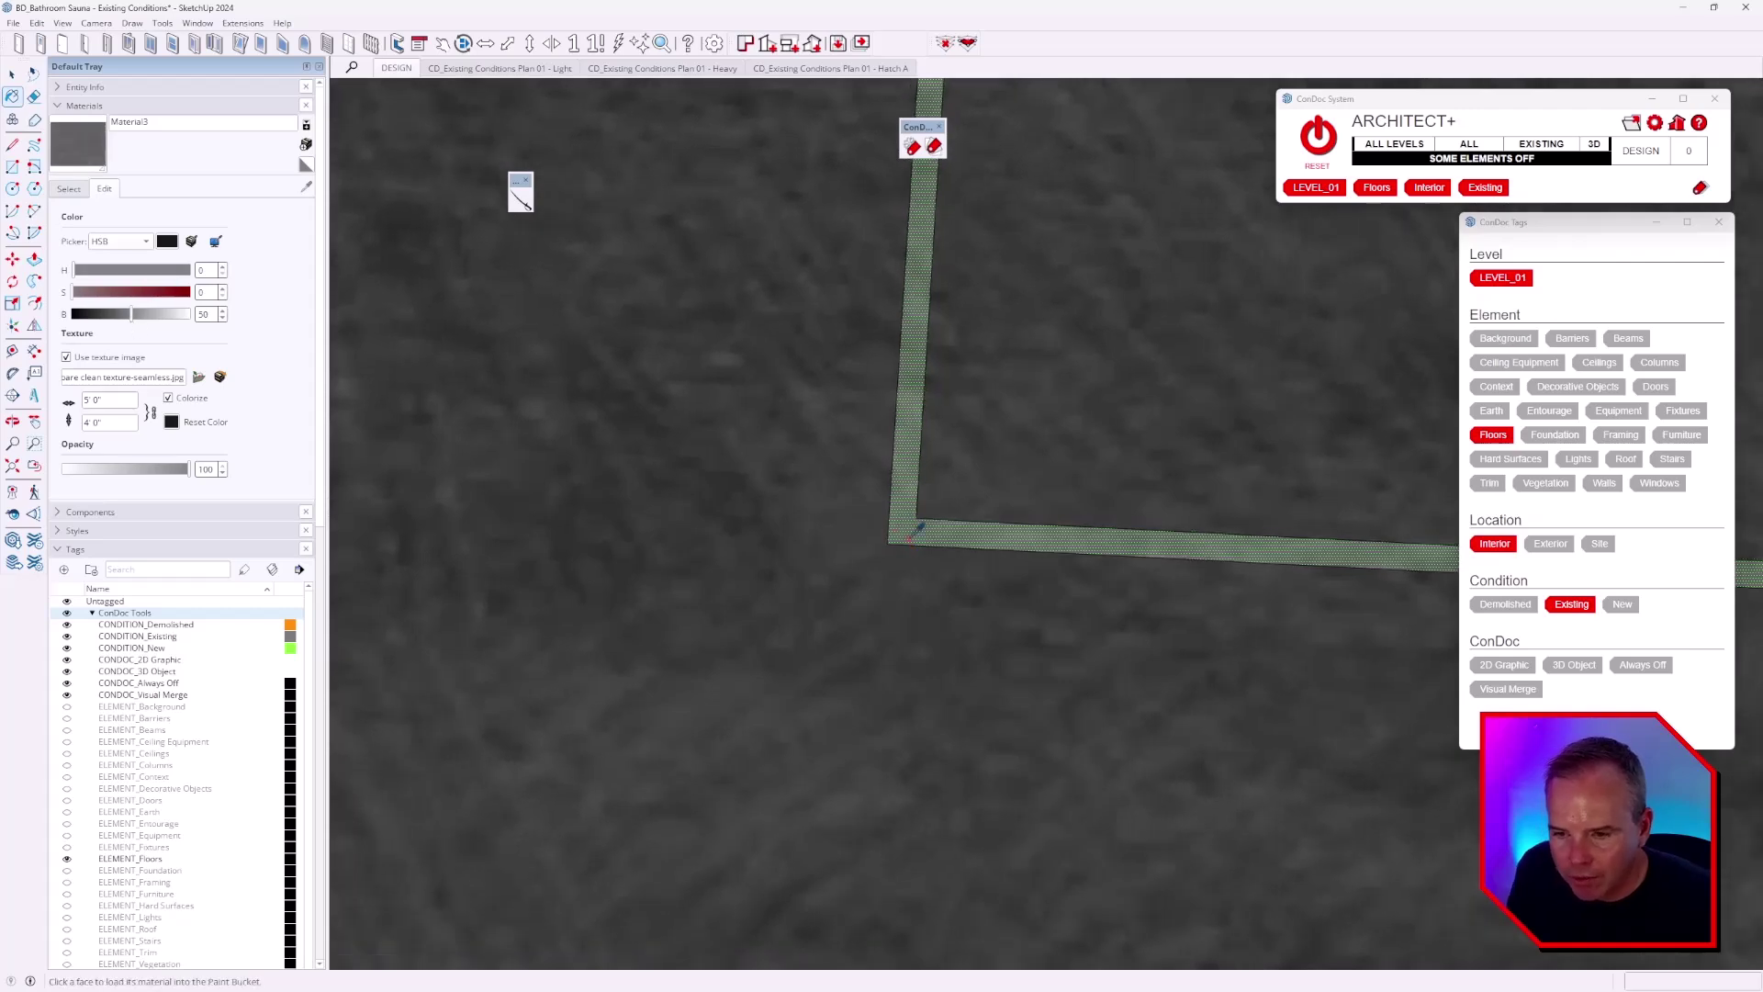
Combine the floor face's textures with interior edges erased and paint it with the new tile
{"action": "key", "text": "space"}
{"action": "left_click", "coordinate": [936, 535]}
{"action": "right_click", "coordinate": [935, 536]}
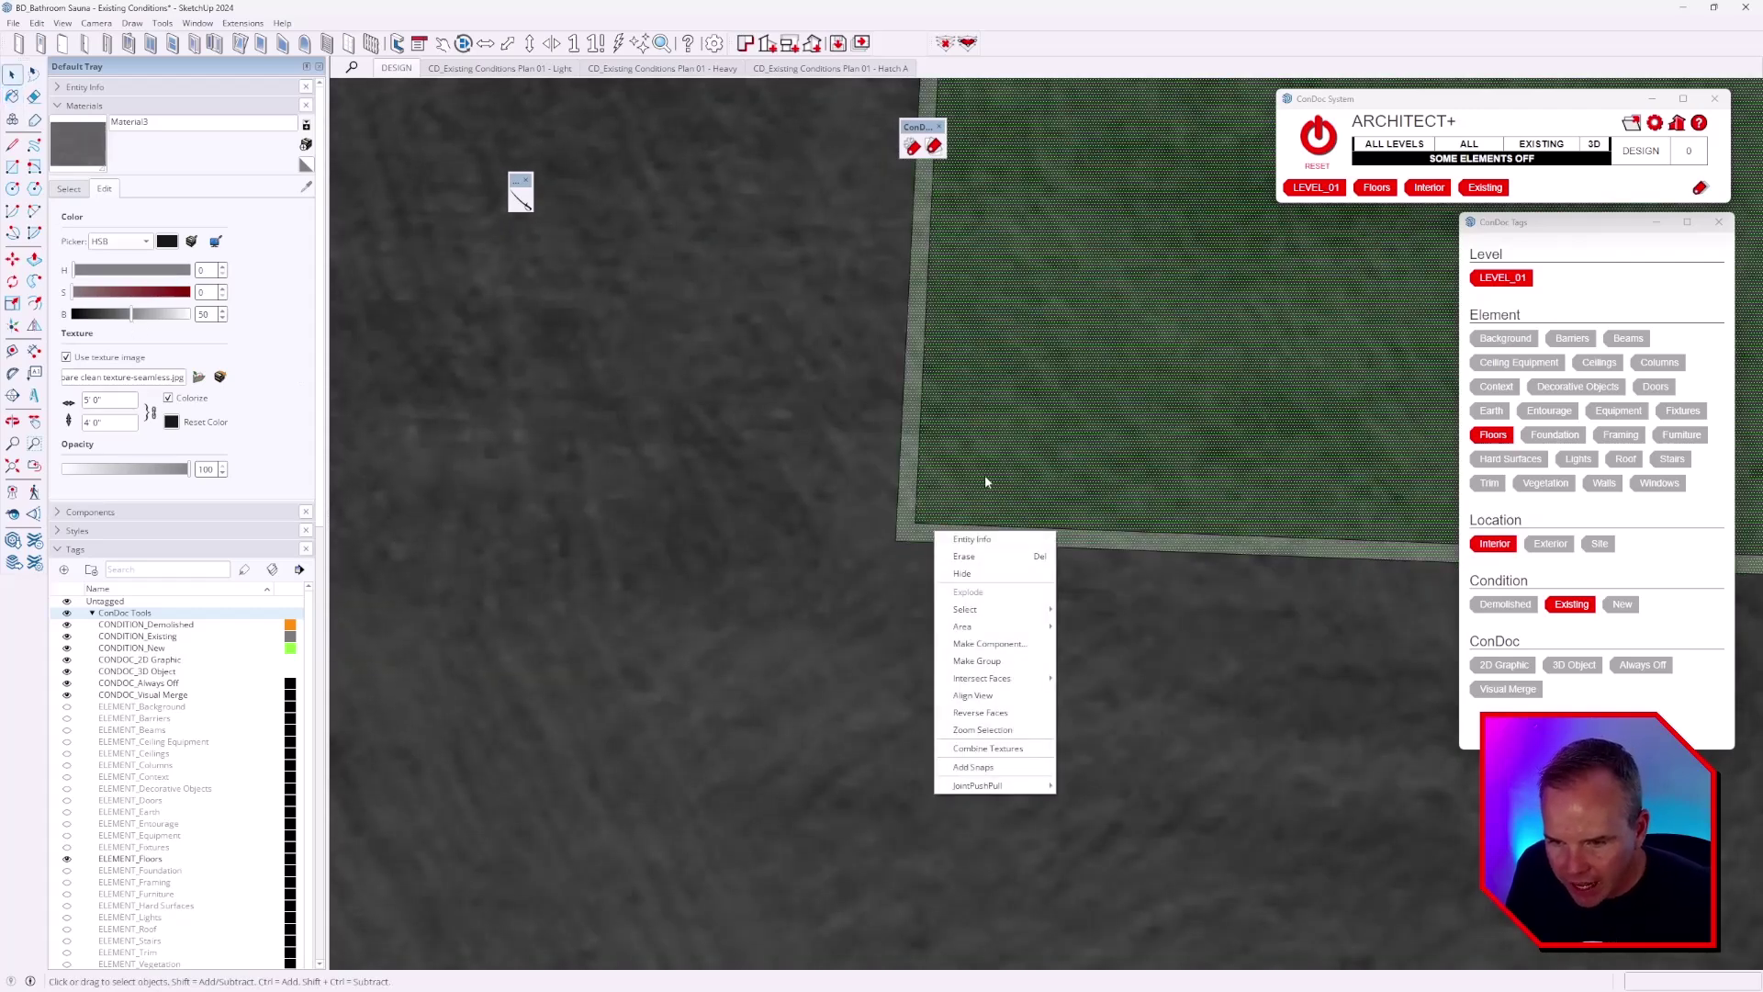
{"action": "left_click", "coordinate": [994, 746]}
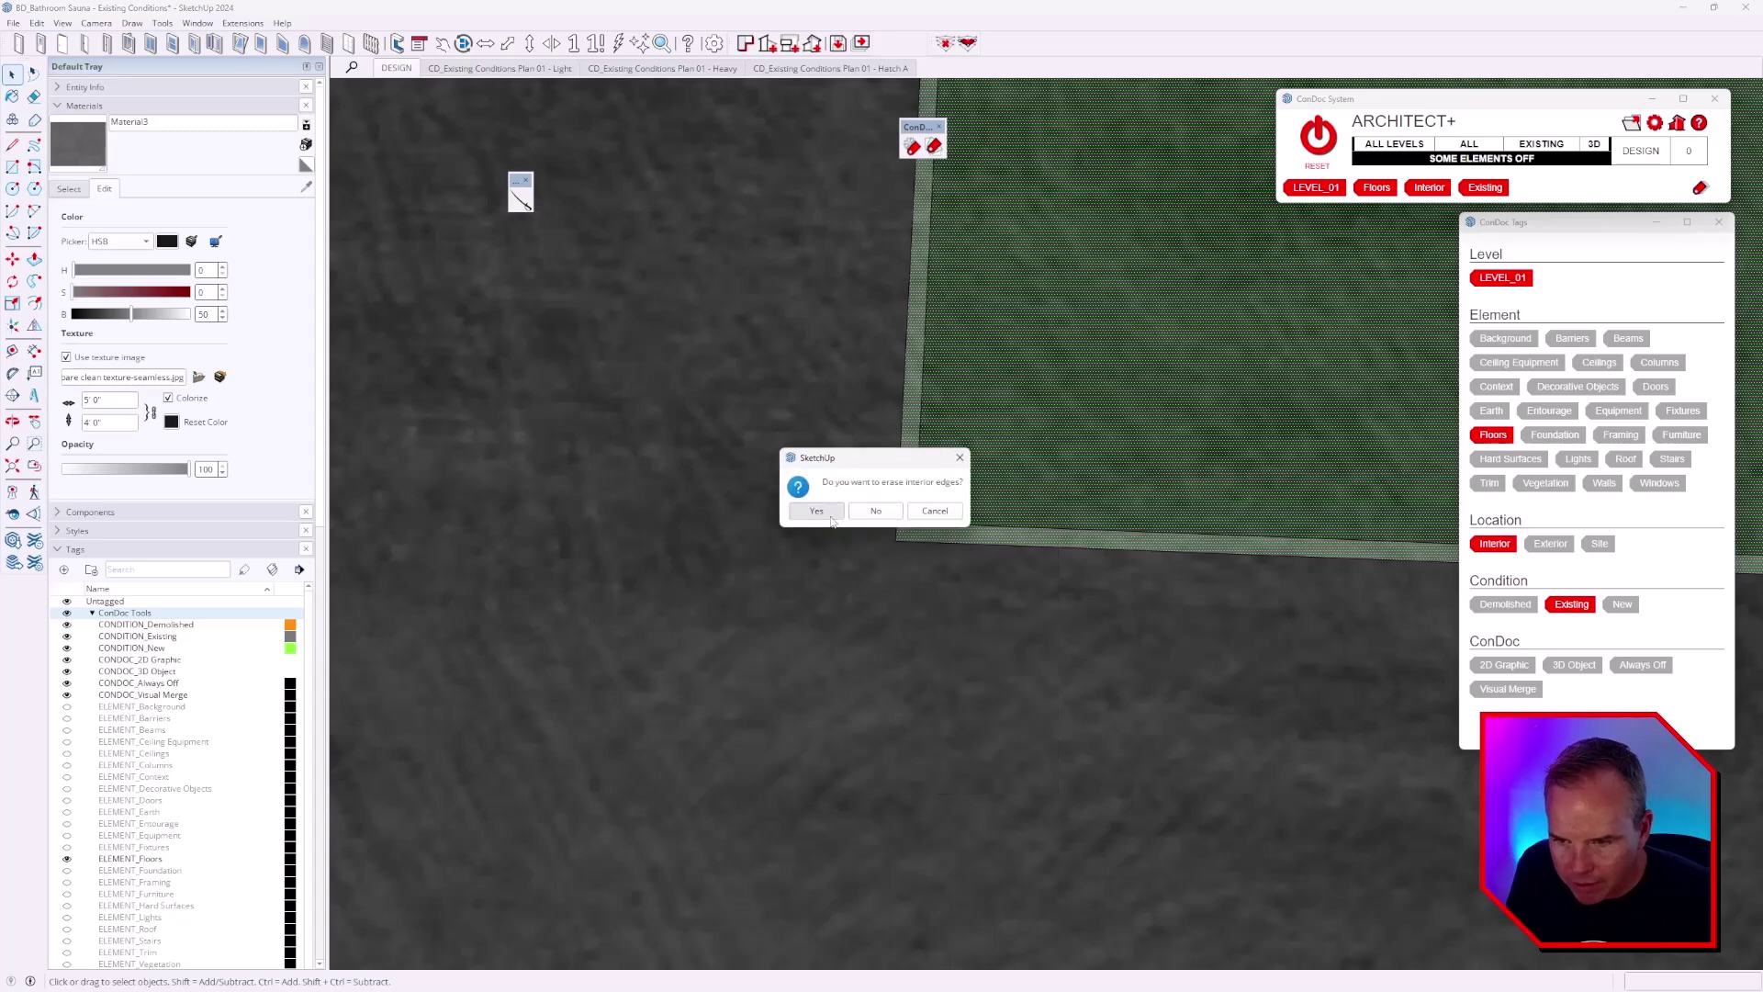
{"action": "left_click", "coordinate": [816, 510]}
{"action": "scroll", "coordinate": [831, 525], "scroll_direction": "down", "scroll_amount": 2}
{"action": "key", "text": "b"}
{"action": "left_click", "coordinate": [882, 498]}
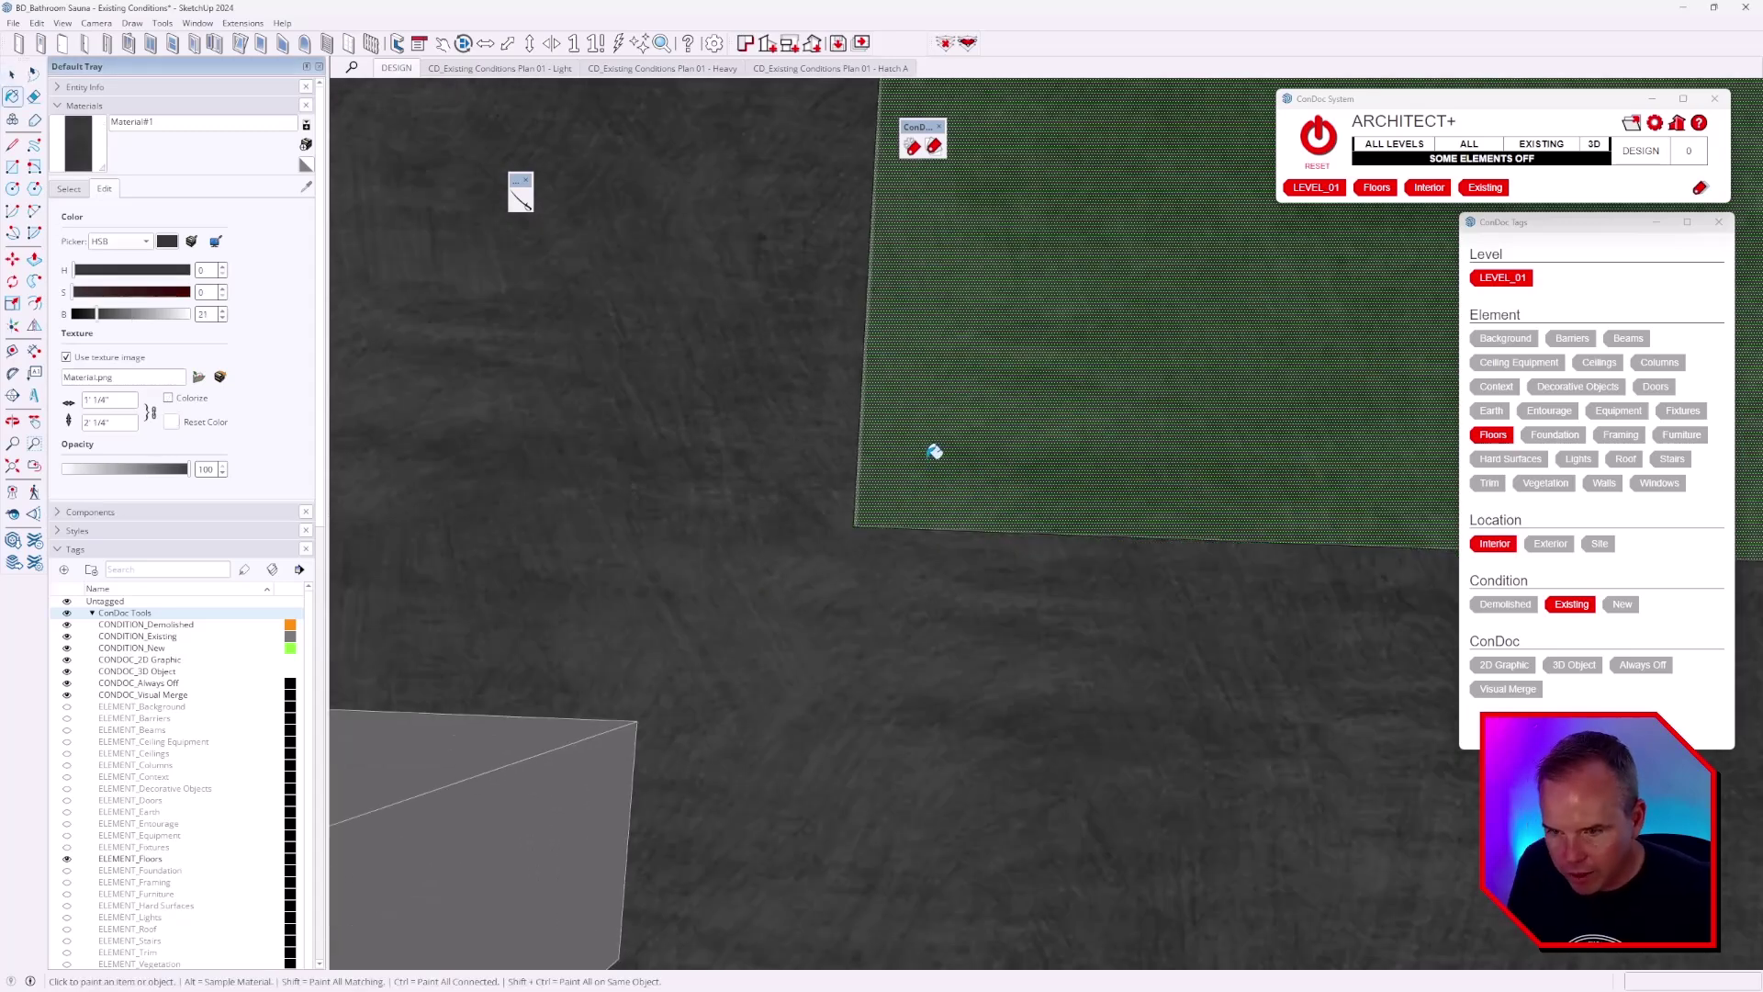
{"action": "middle_click_drag", "start_coordinate": [918, 598], "coordinate": [873, 502]}
{"action": "scroll", "coordinate": [874, 502], "scroll_direction": "down", "scroll_amount": 3}
Rotate the floor's tile texture 90° through Texture Position
{"action": "key", "text": "e"}
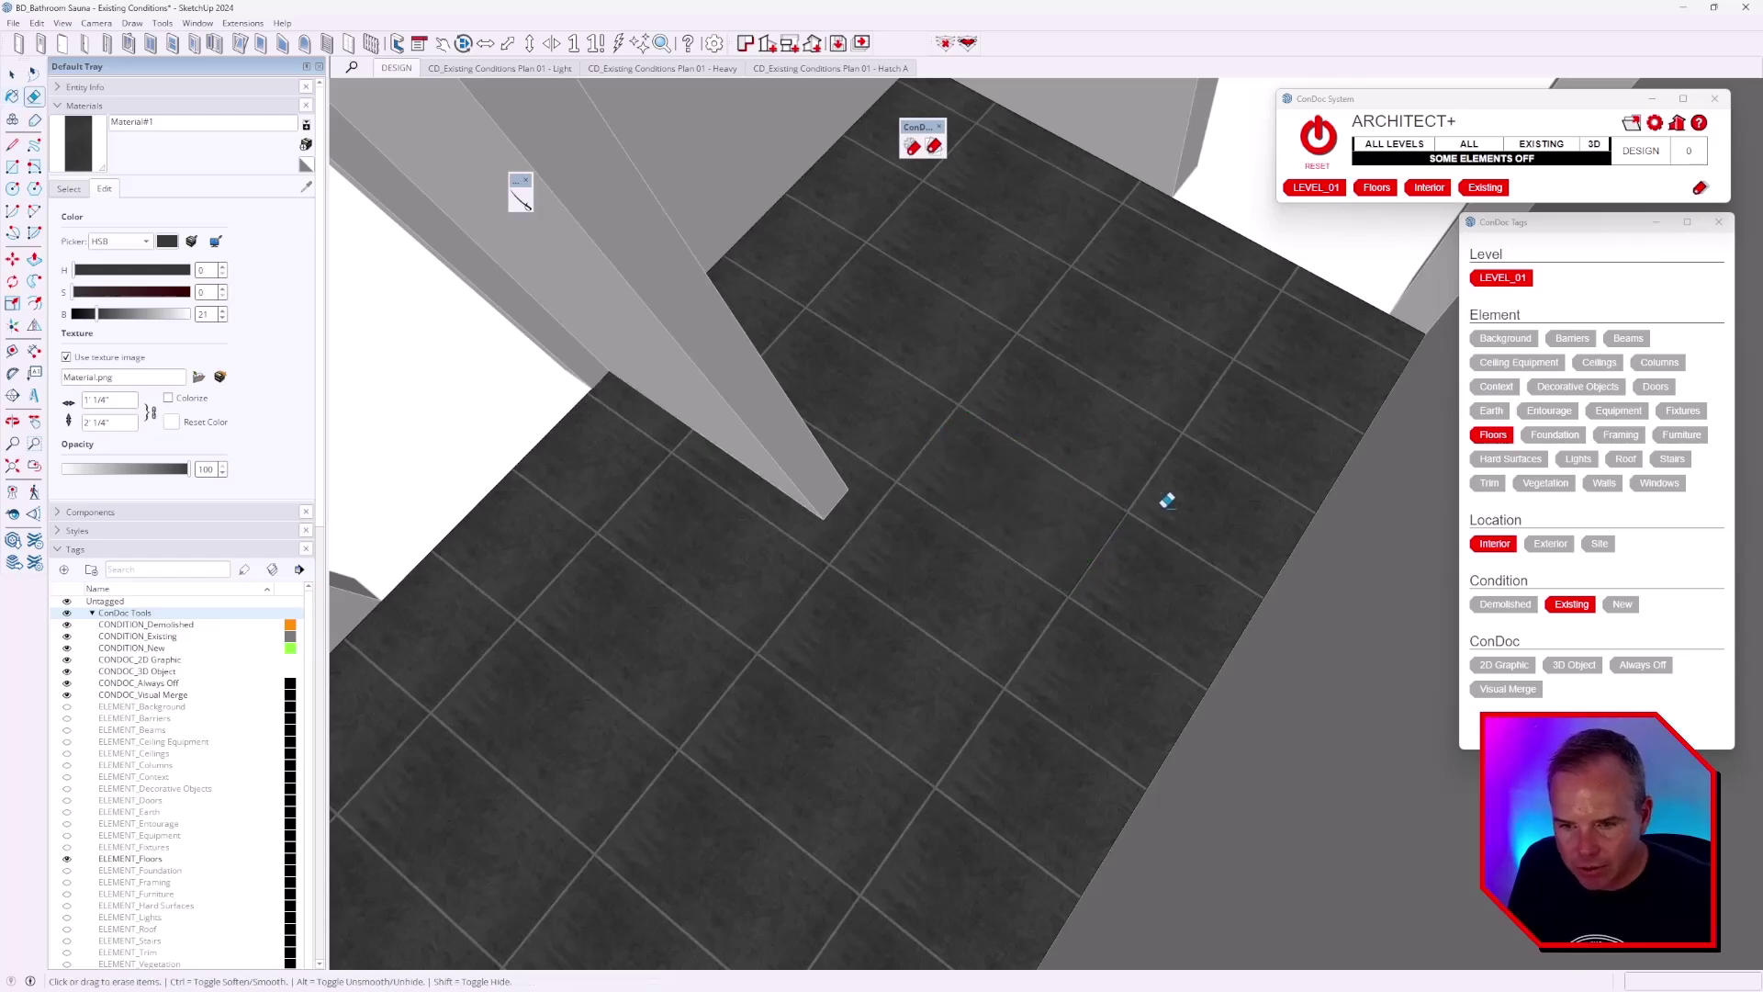
{"action": "right_click", "coordinate": [1036, 513]}
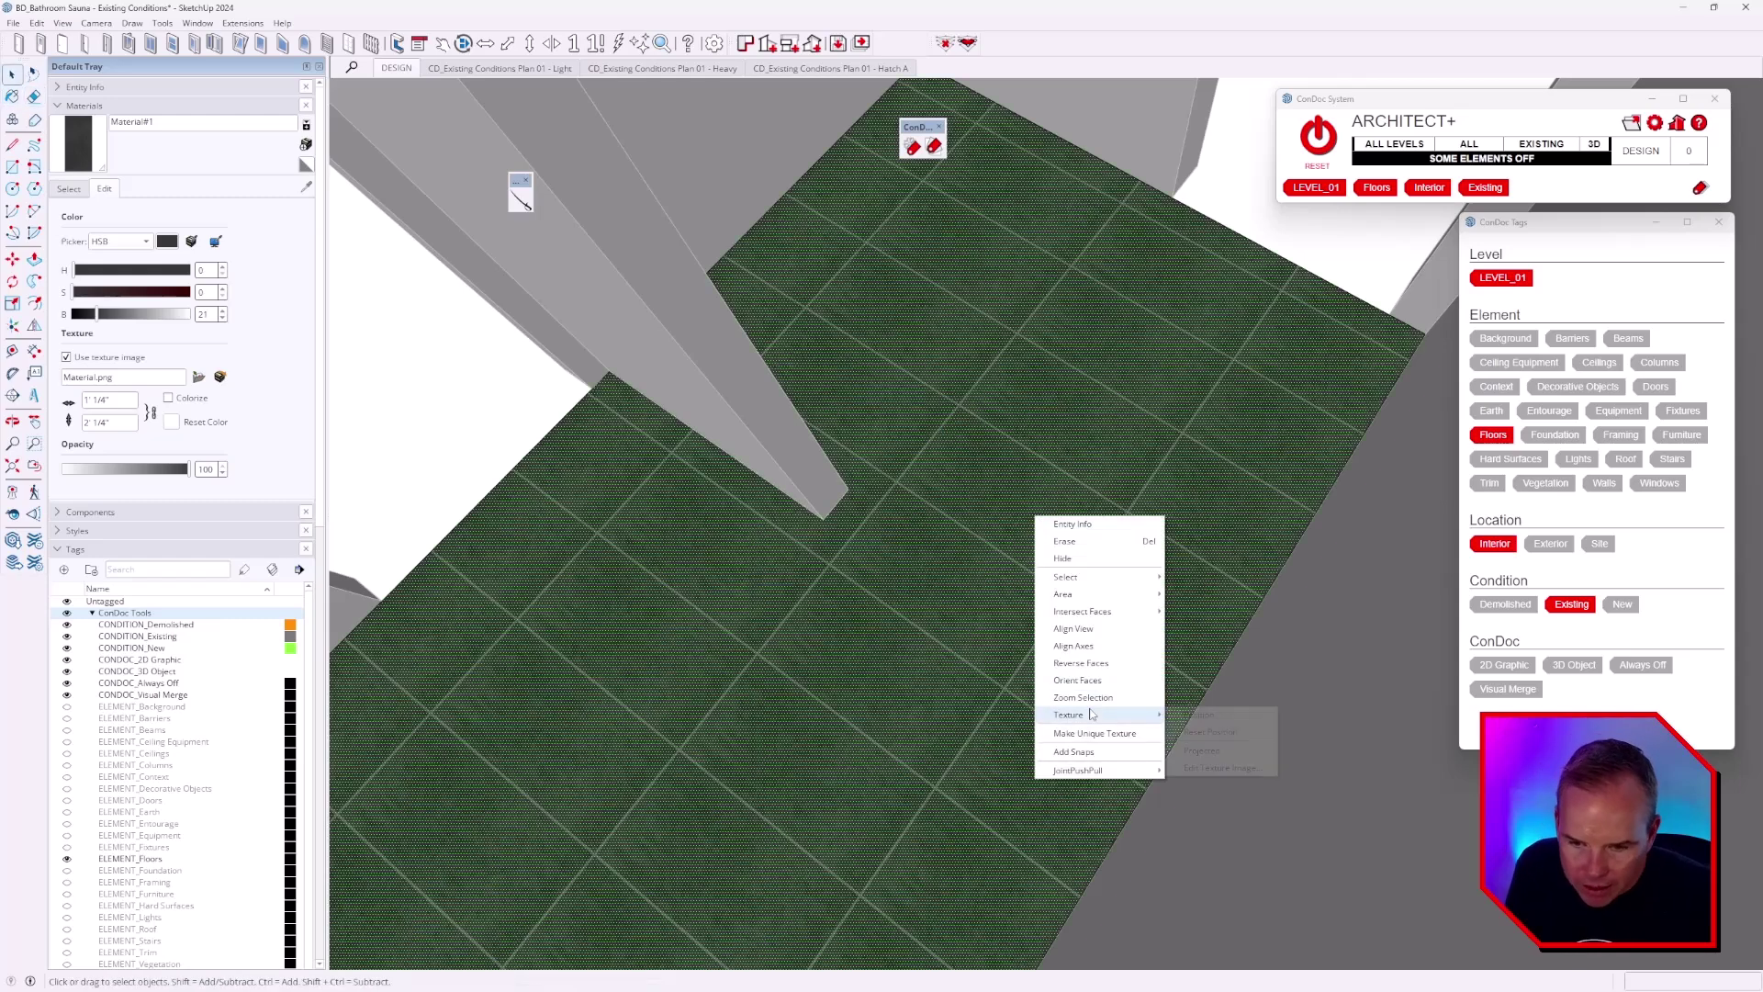
{"action": "left_click", "coordinate": [1213, 725]}
{"action": "right_click", "coordinate": [1119, 600]}
{"action": "left_click", "coordinate": [1233, 658]}
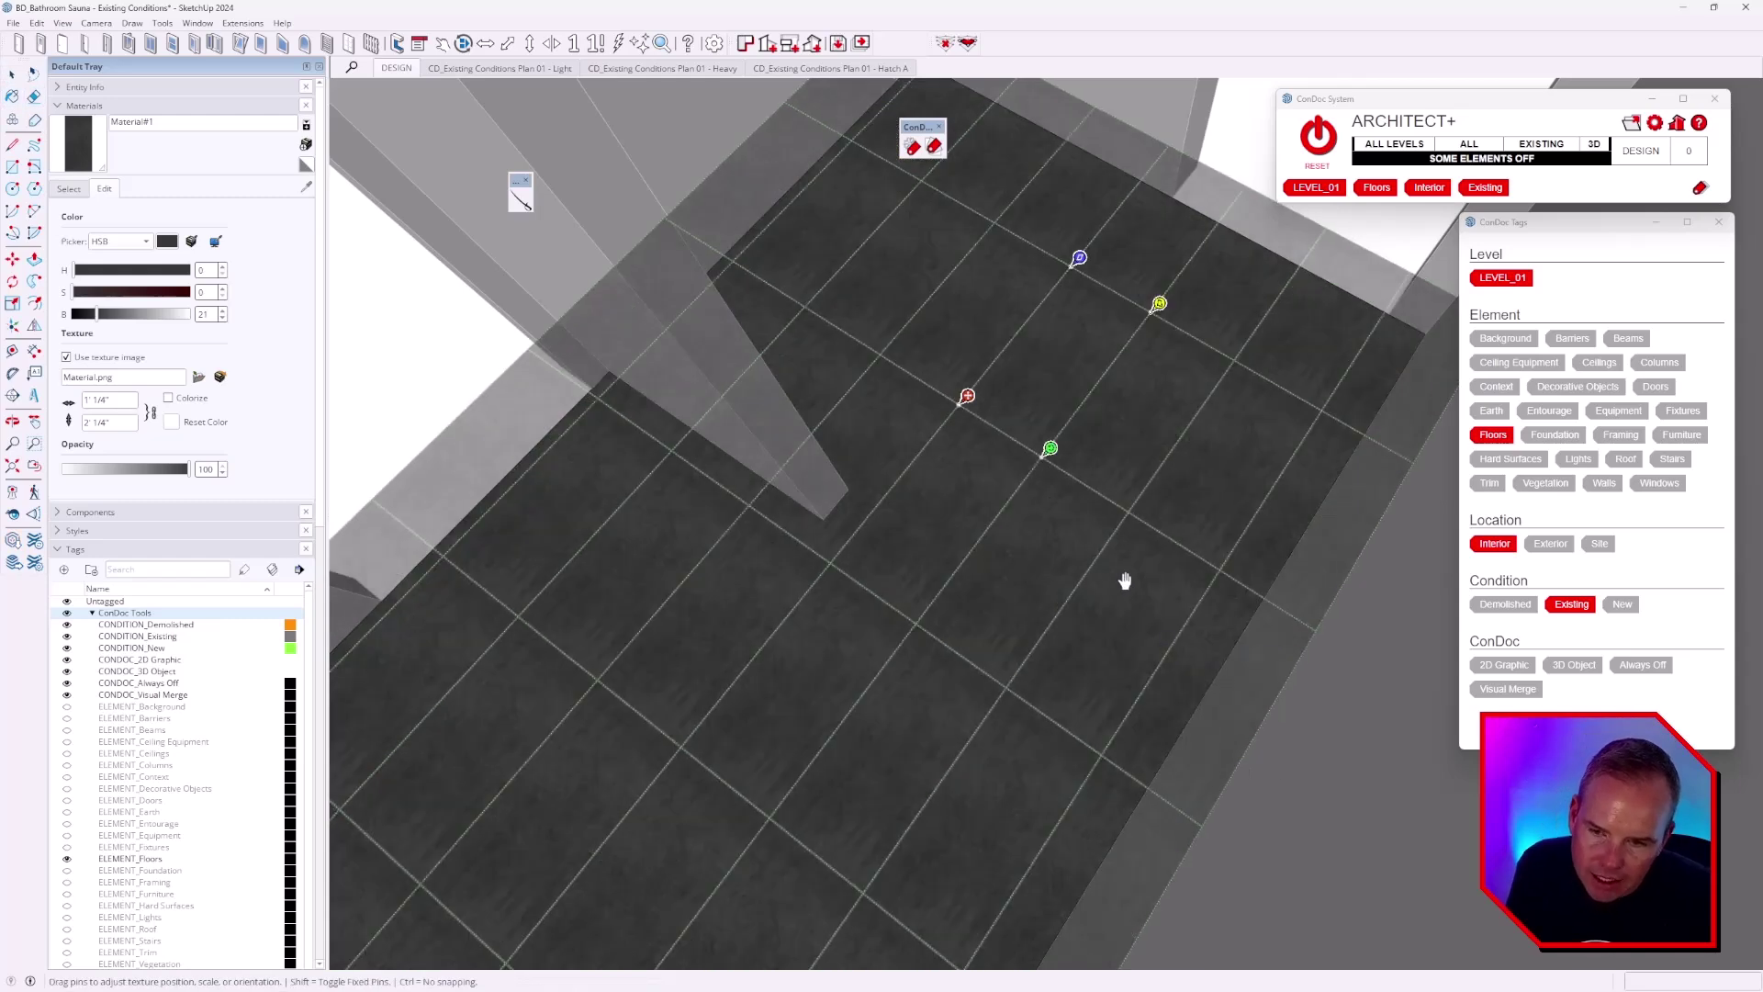
{"action": "left_click", "coordinate": [1115, 584]}
{"action": "scroll", "coordinate": [1094, 586], "scroll_direction": "down", "scroll_amount": 2}
Orbit around the tiled bathroom floor to view the whole room
{"action": "mouse_move", "coordinate": [1177, 564]}
{"action": "middle_mouse_down"}
{"action": "mouse_move", "coordinate": [1290, 579]}
{"action": "mouse_move", "coordinate": [1042, 573]}
{"action": "middle_mouse_up"}
{"action": "key", "text": "Escape"}
{"action": "scroll", "coordinate": [1043, 561], "scroll_direction": "down", "scroll_amount": 3}
{"action": "mouse_move", "coordinate": [1062, 638]}
{"action": "middle_mouse_down"}
{"action": "mouse_move", "coordinate": [1113, 579]}
{"action": "mouse_move", "coordinate": [998, 594]}
{"action": "middle_mouse_up"}
{"action": "scroll", "coordinate": [867, 593], "scroll_direction": "up", "scroll_amount": 2}
{"action": "mouse_move", "coordinate": [866, 592]}
{"action": "middle_mouse_down"}
{"action": "mouse_move", "coordinate": [1015, 610]}
{"action": "mouse_move", "coordinate": [1365, 591]}
{"action": "mouse_move", "coordinate": [1083, 551]}
{"action": "middle_mouse_up"}
{"action": "scroll", "coordinate": [1278, 527], "scroll_direction": "up", "scroll_amount": 2}
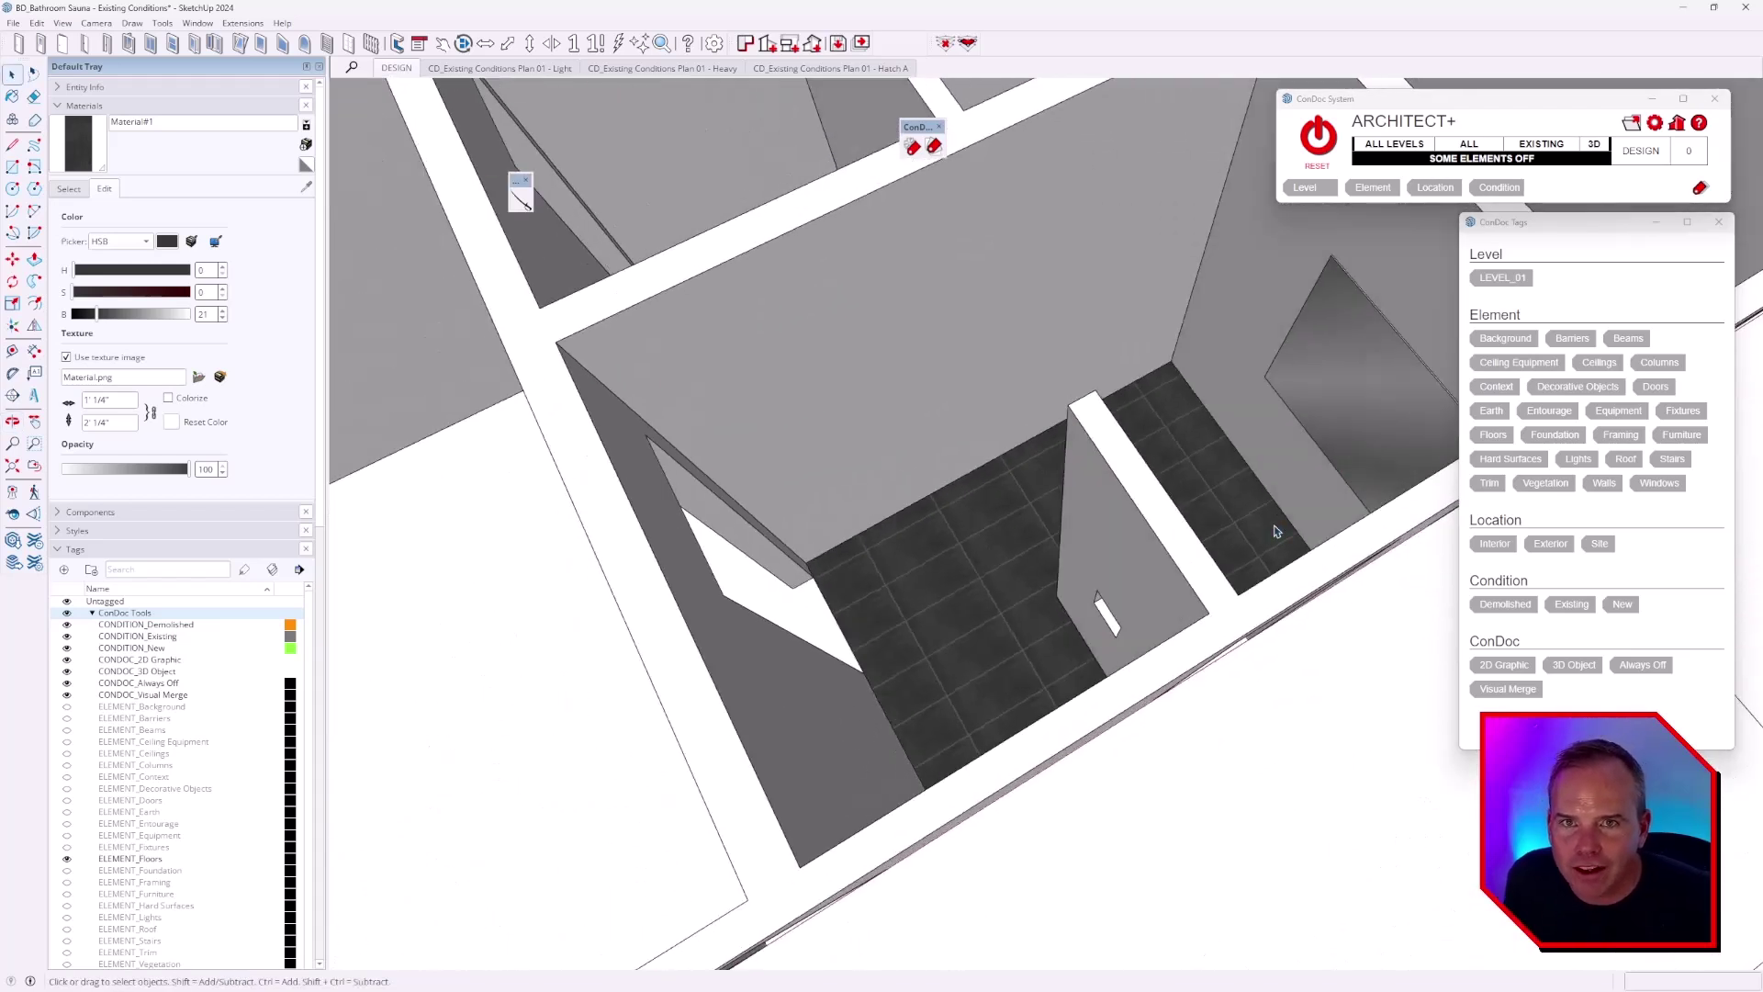